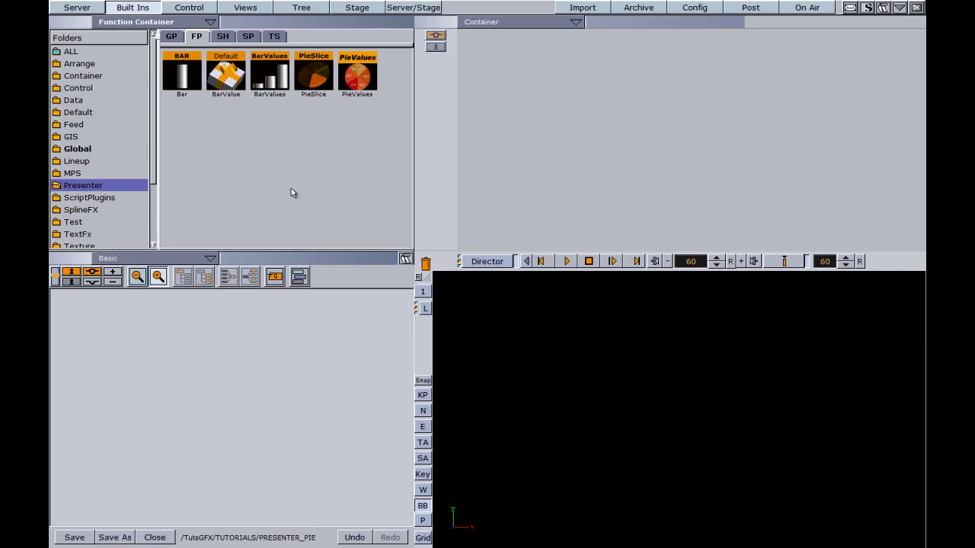
Step: Add an empty group to the scene tree and name it PIE
drag(276, 277, 219, 346)
double_click(129, 310)
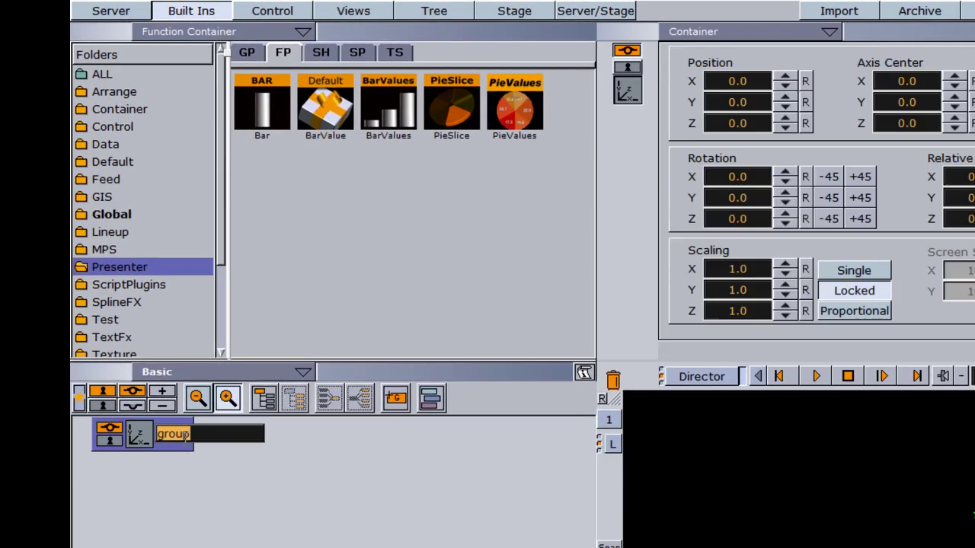
text(PIE)
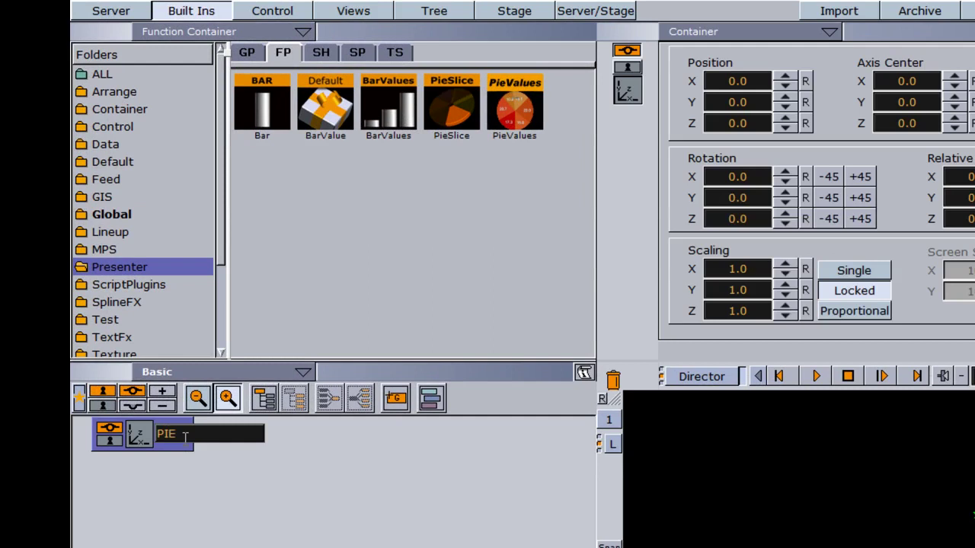
key(Return)
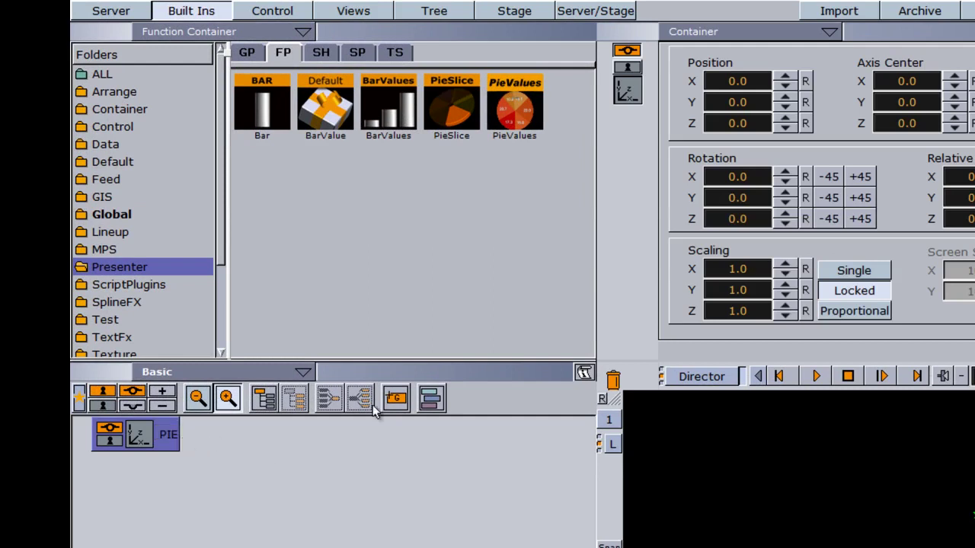
Step: Nest a second group inside PIE and name it PieValues
drag(394, 403, 215, 440)
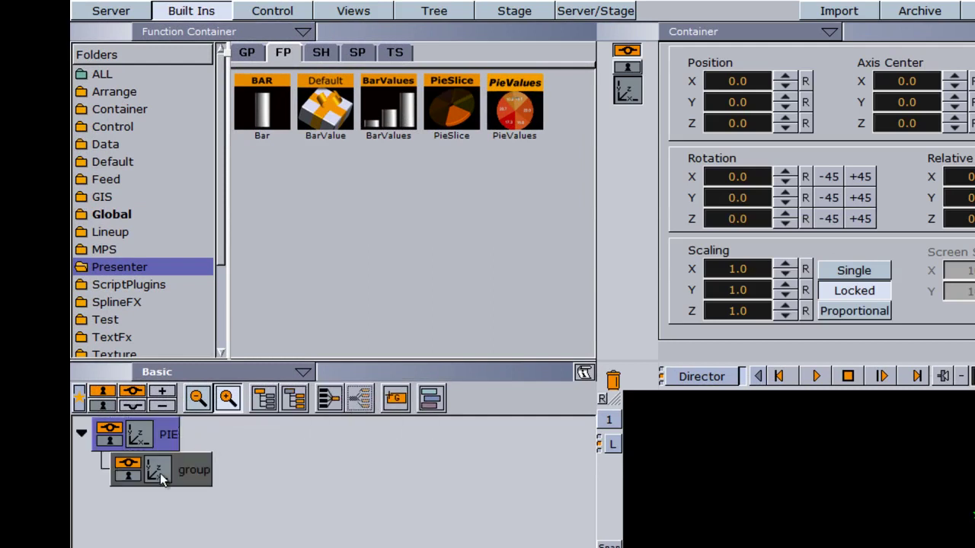
double_click(188, 467)
text(PieValues)
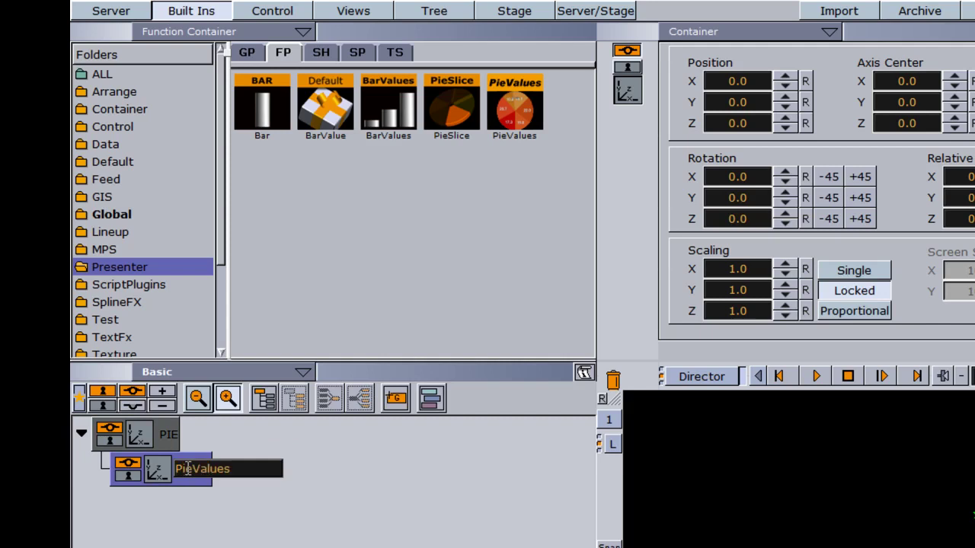
key(Return)
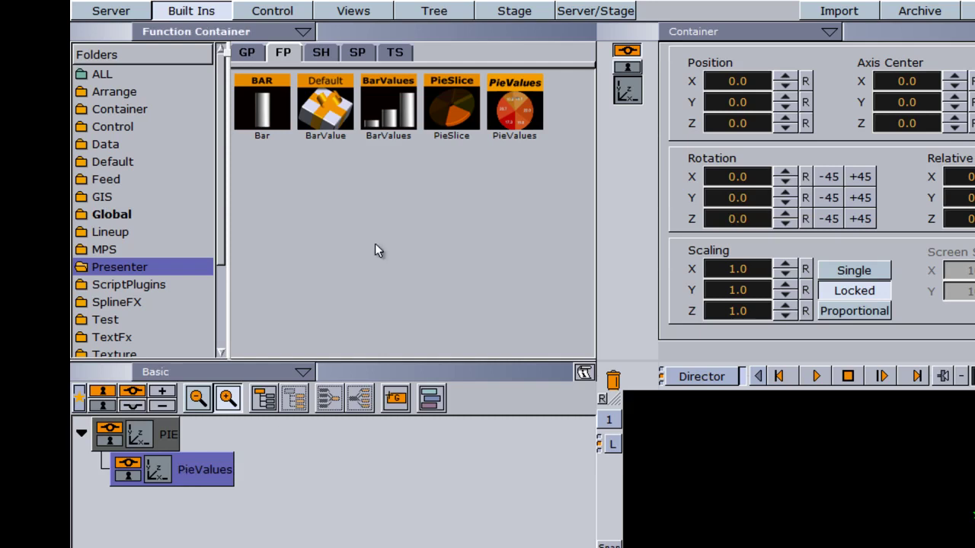
Step: Add a GP Cylinder under PieValues and name it Slice1
click(247, 55)
drag(319, 293, 279, 488)
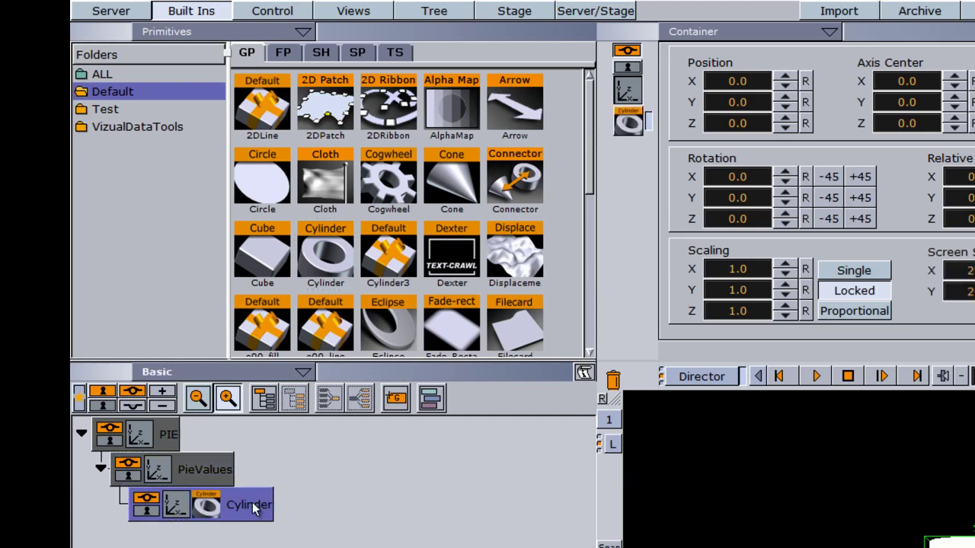
double_click(254, 506)
text(Slice)
key(Return)
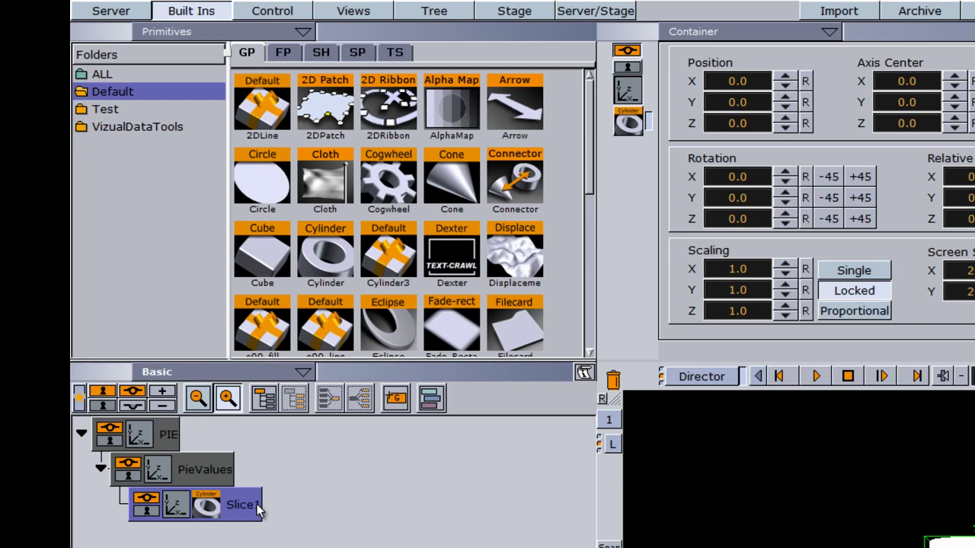
Step: Set Slice1's Center to Top and its height to 60.6
click(206, 506)
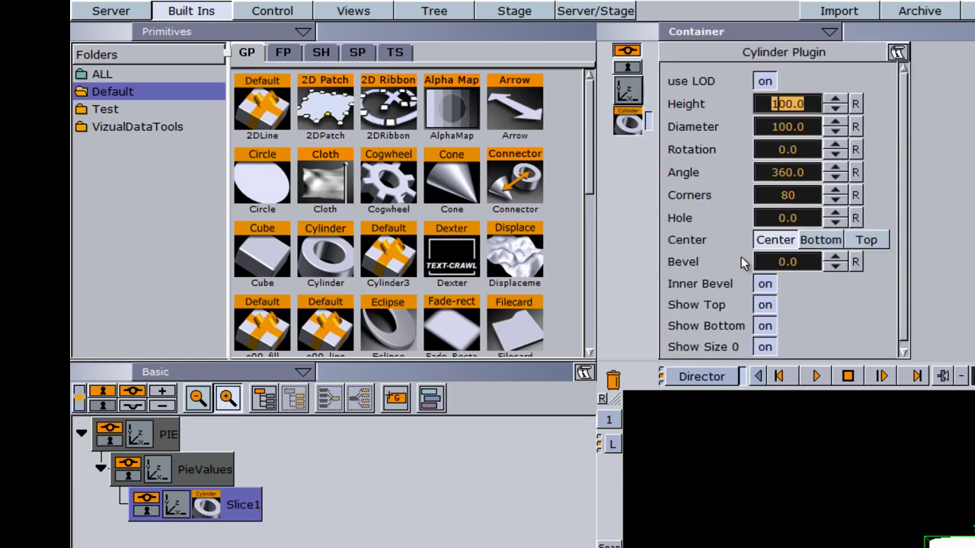
click(862, 241)
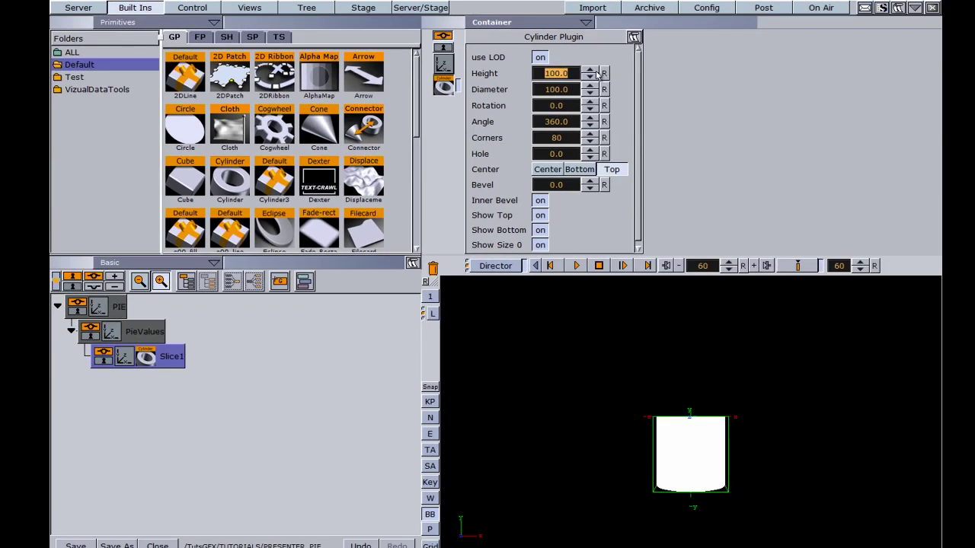
drag(599, 74, 331, 101)
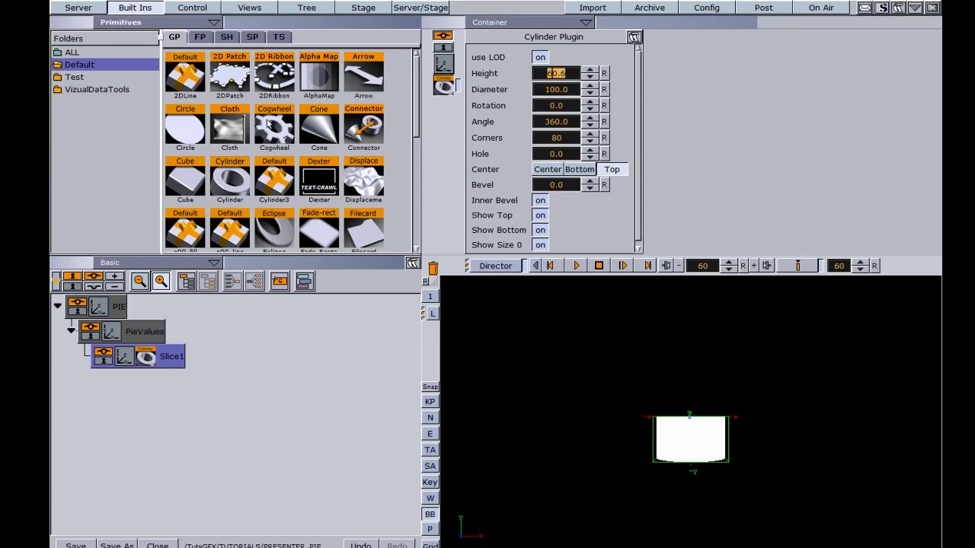
Step: Apply the RED material from the server to Slice1
click(78, 8)
click(215, 40)
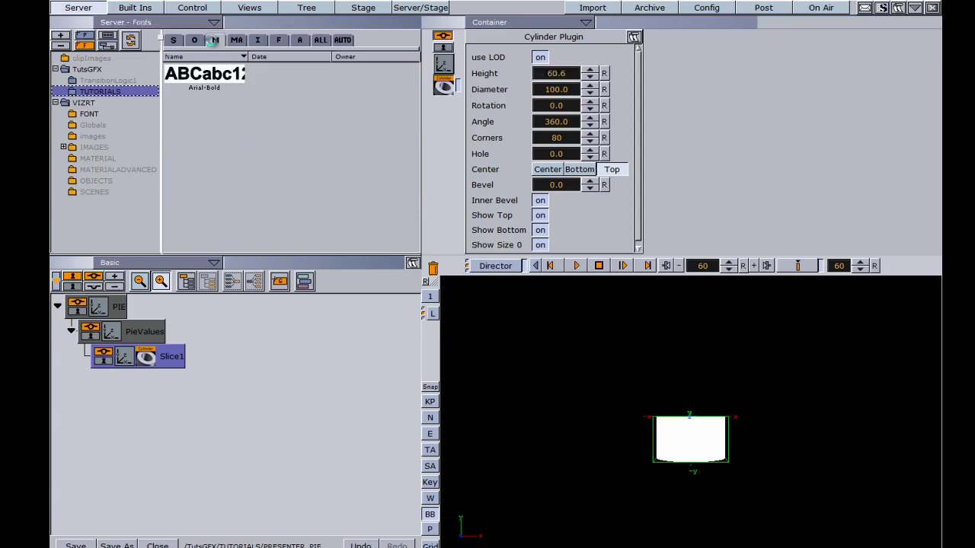
drag(187, 85, 173, 359)
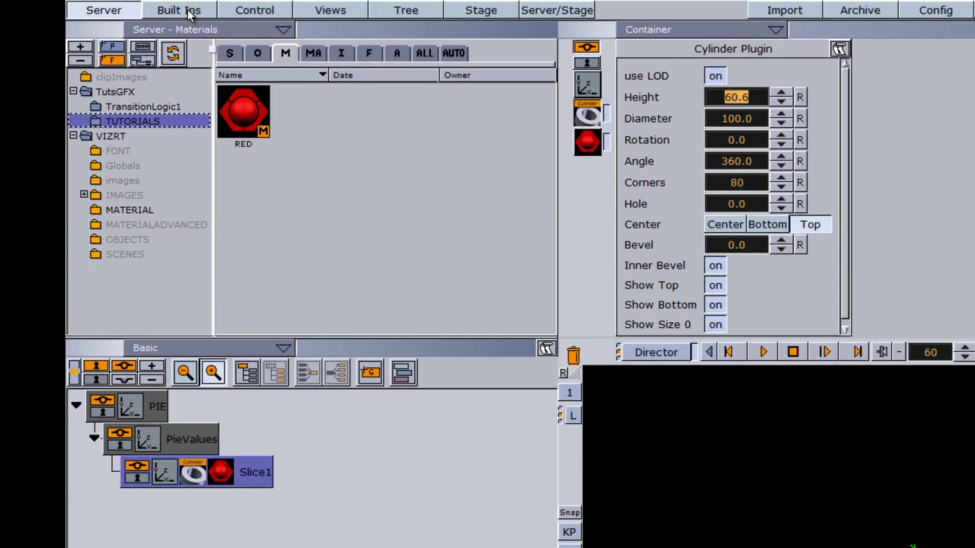
Step: Attach the PieValues plugin to PieValues and the PieSlice plugin to Slice1
click(189, 12)
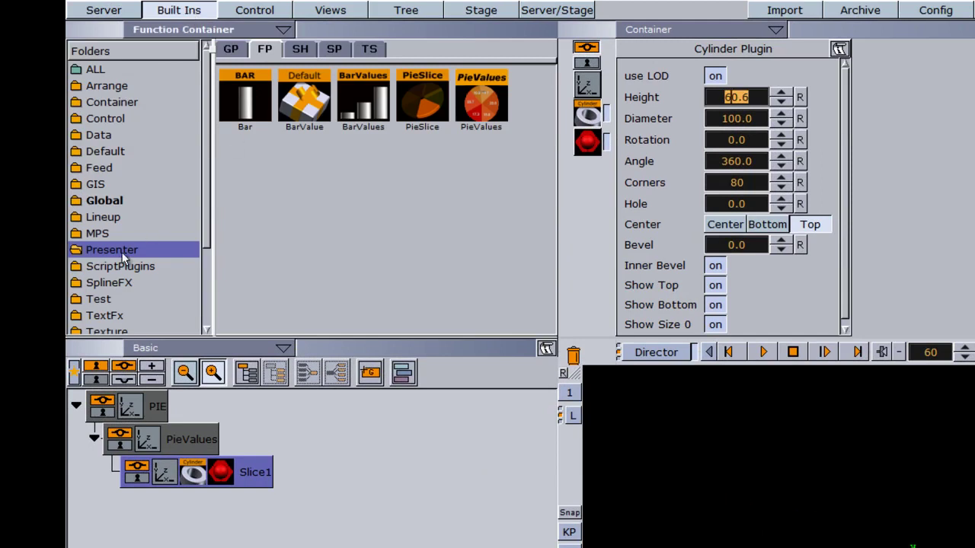
drag(477, 122, 185, 436)
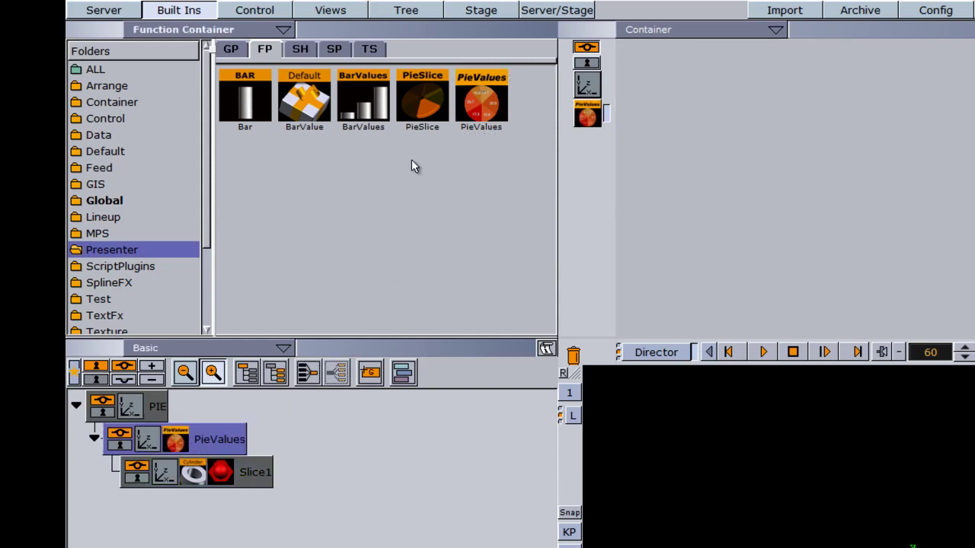
drag(424, 83, 262, 475)
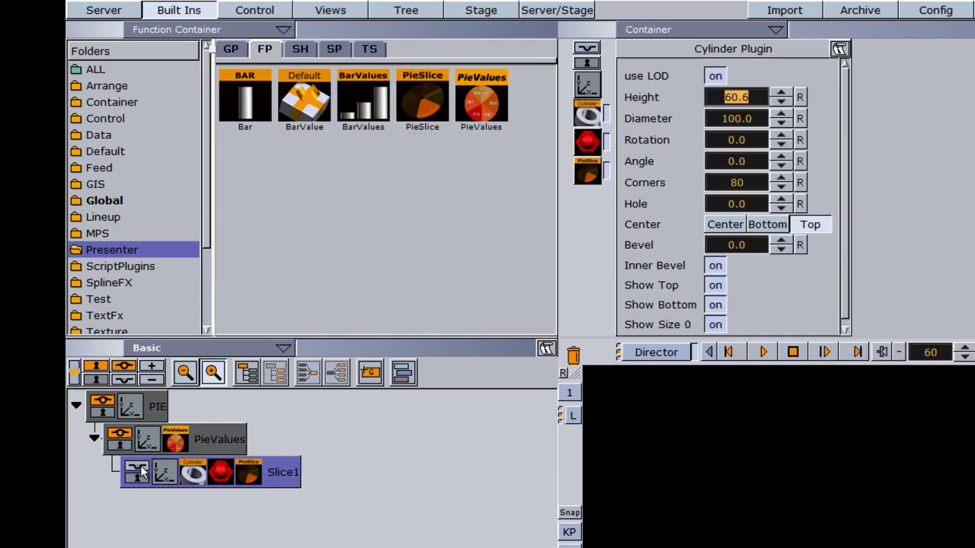
Step: Set the PieValues plugin's Value 0 to 3.6
click(175, 444)
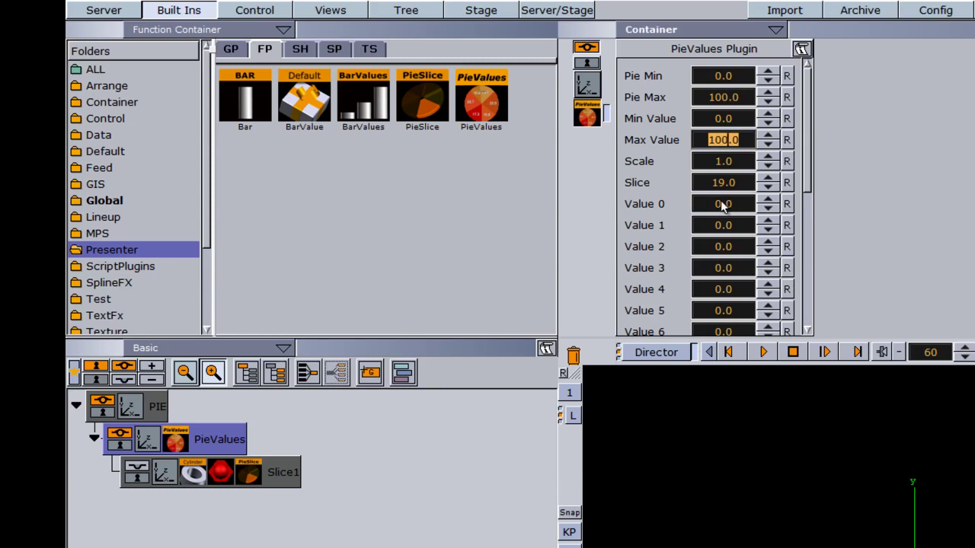
mouse_move(722, 206)
mouse_down()
mouse_move(754, 204)
mouse_move(720, 197)
mouse_up()
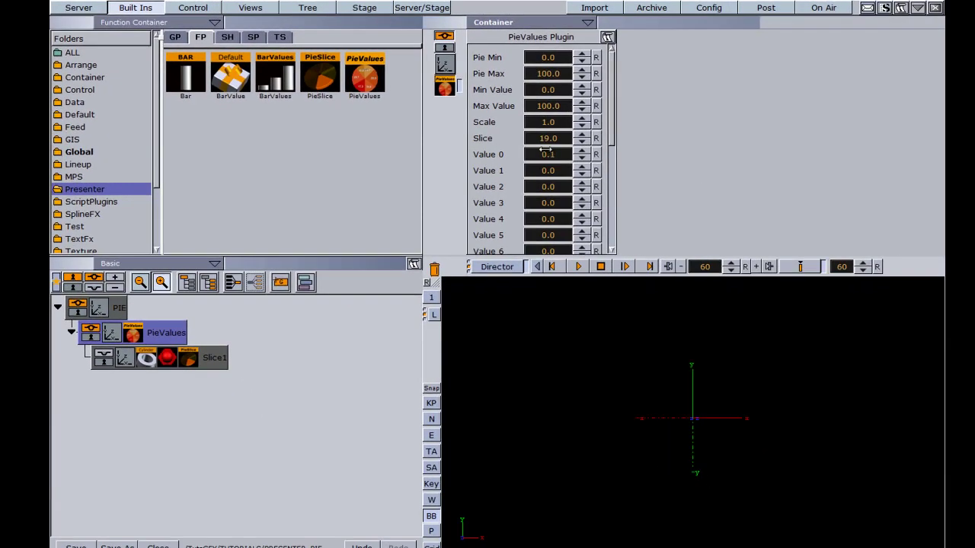
mouse_move(547, 152)
mouse_down()
mouse_move(678, 160)
mouse_move(547, 154)
mouse_up()
click(547, 154)
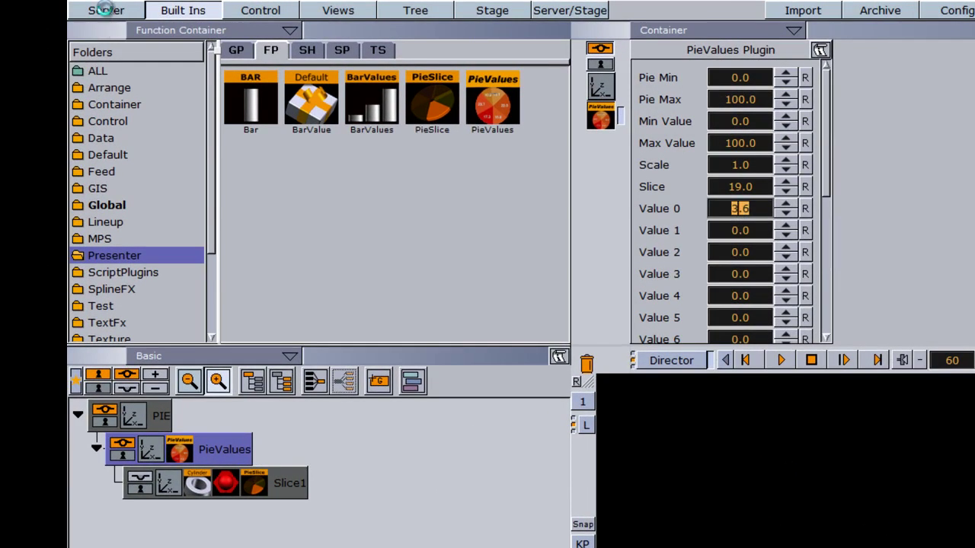
Step: Add an Arial-Bold text container under Slice1 and name it Numbers
click(105, 10)
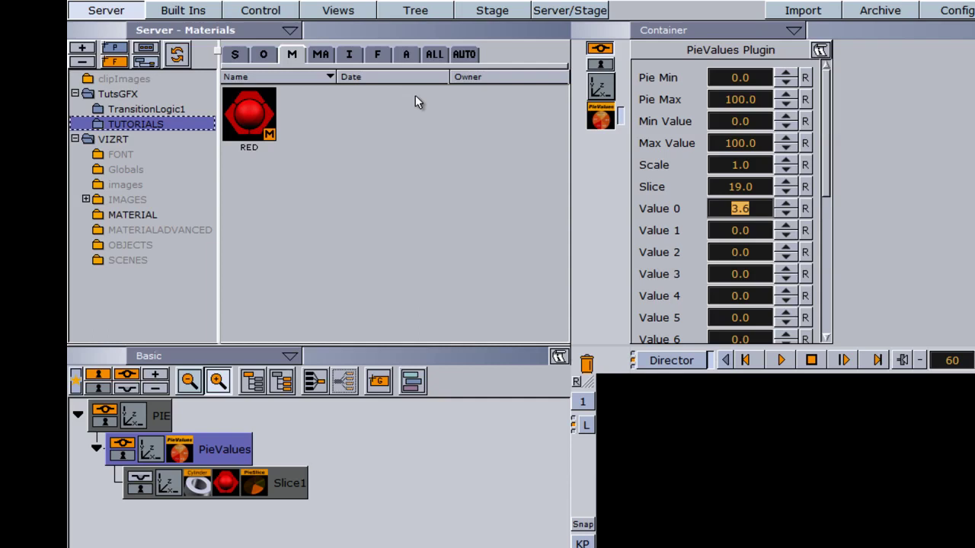
click(376, 56)
drag(289, 106, 347, 488)
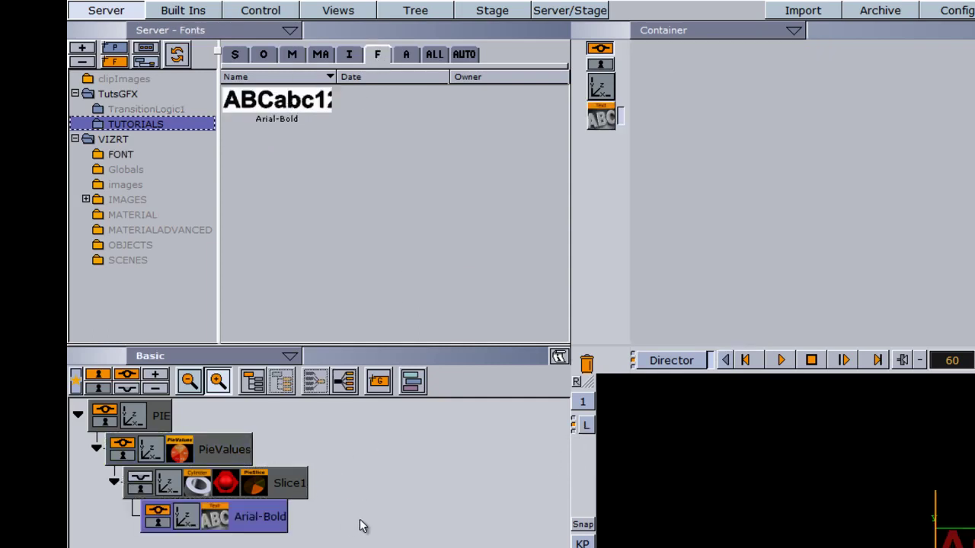
double_click(257, 518)
text(Numbe)
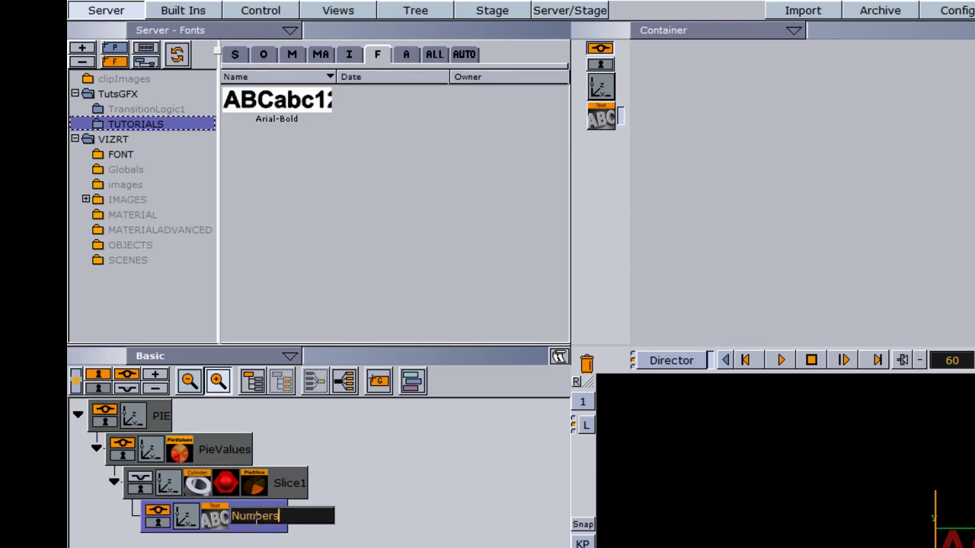
text(rs)
key(Return)
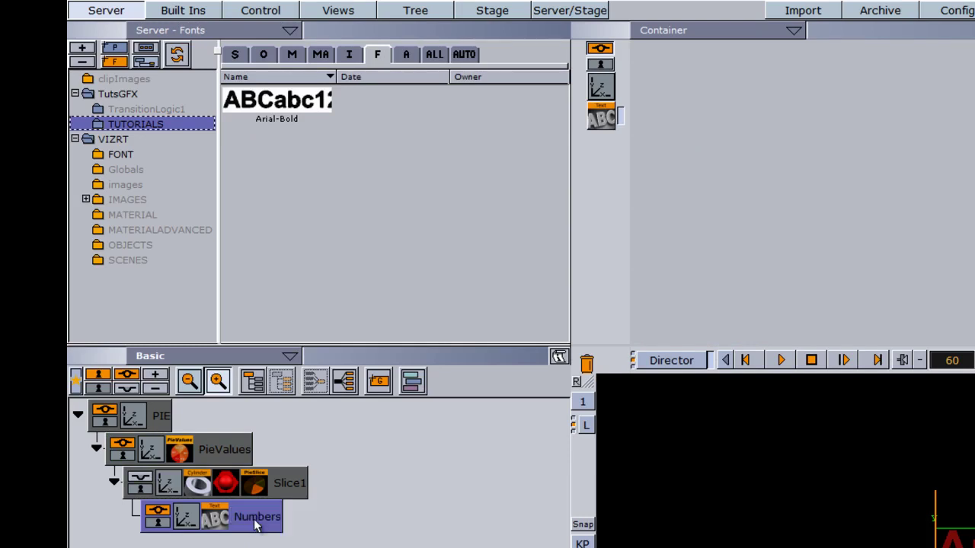
Step: Add another Arial-Bold text under Numbers, named Title1
drag(275, 109, 311, 503)
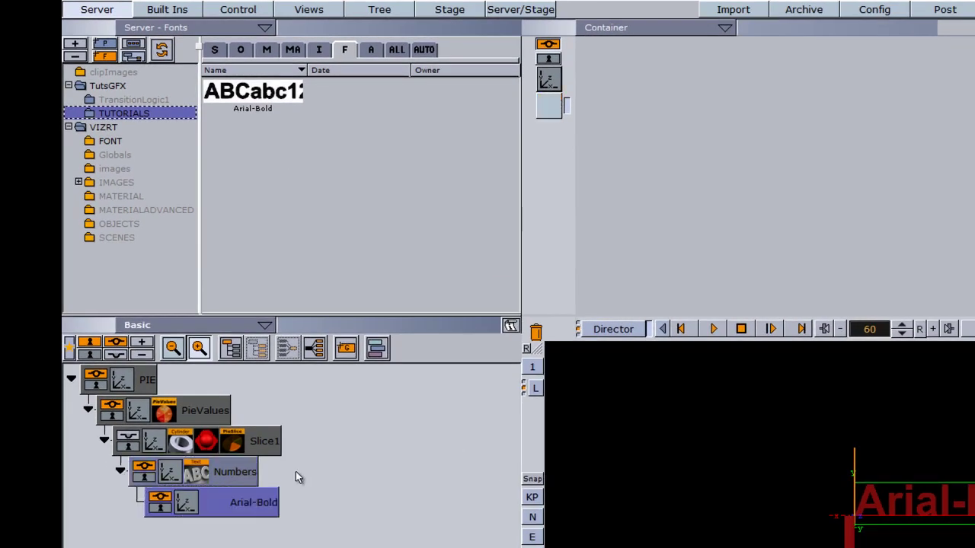
double_click(246, 501)
text(Title1)
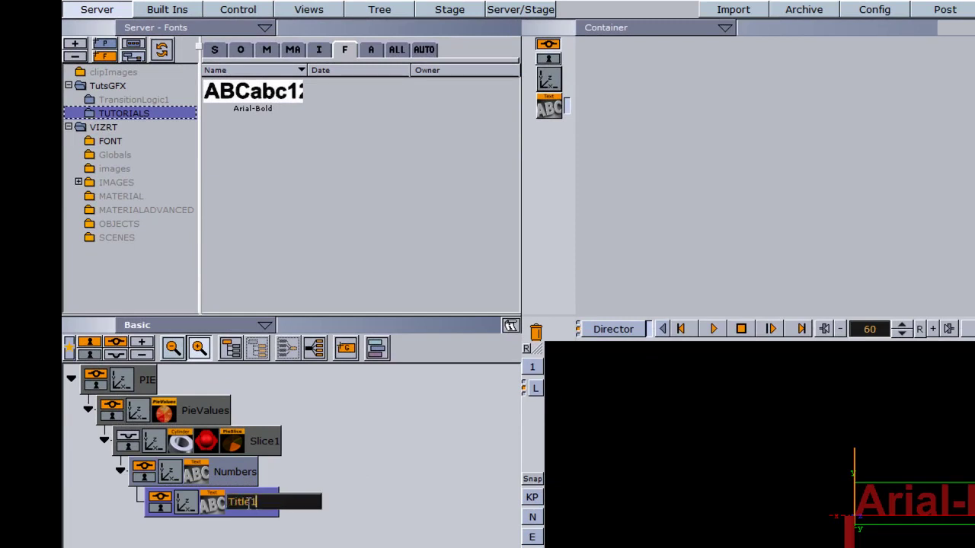
key(Return)
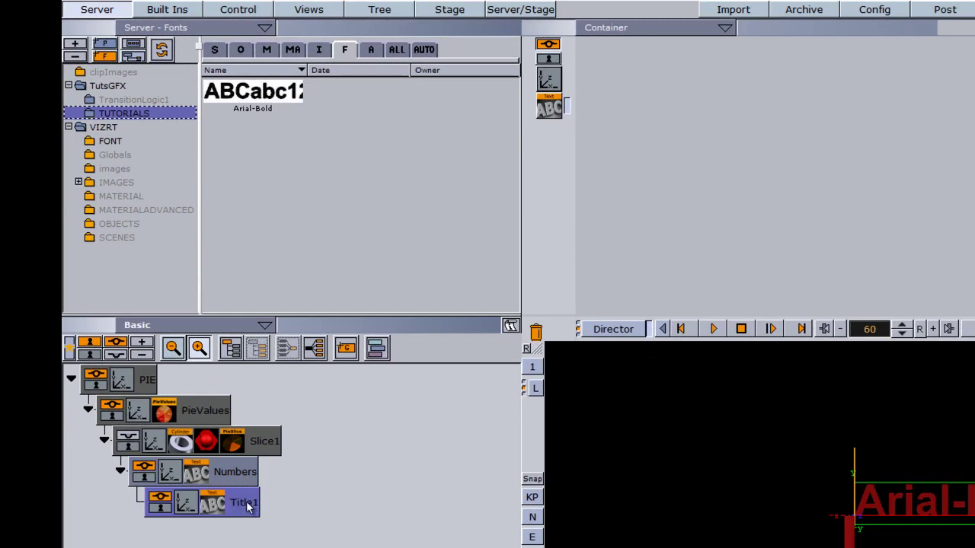
click(548, 106)
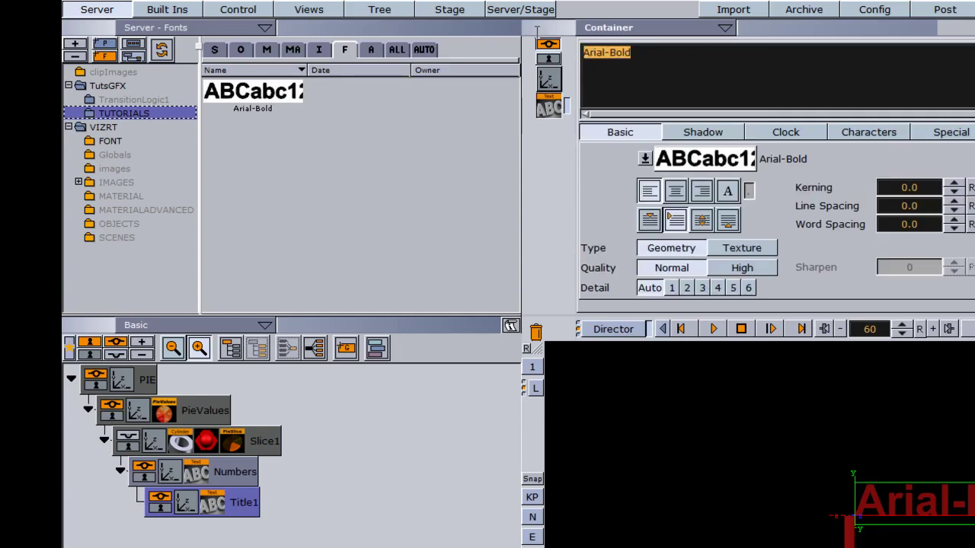
Step: Make Title1's text read 'Title1' and move it below the Arial-Bold text
text(Title1)
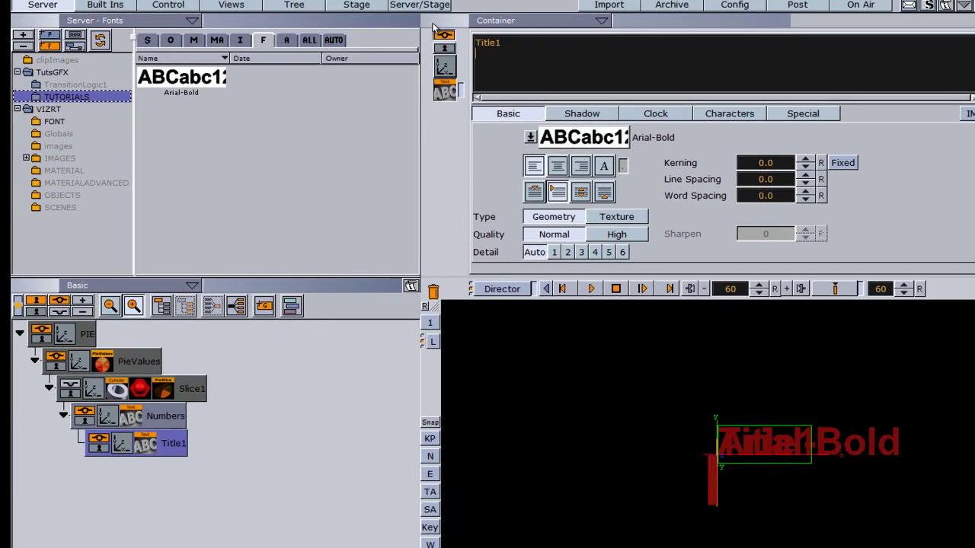
click(445, 67)
drag(519, 82, 499, 111)
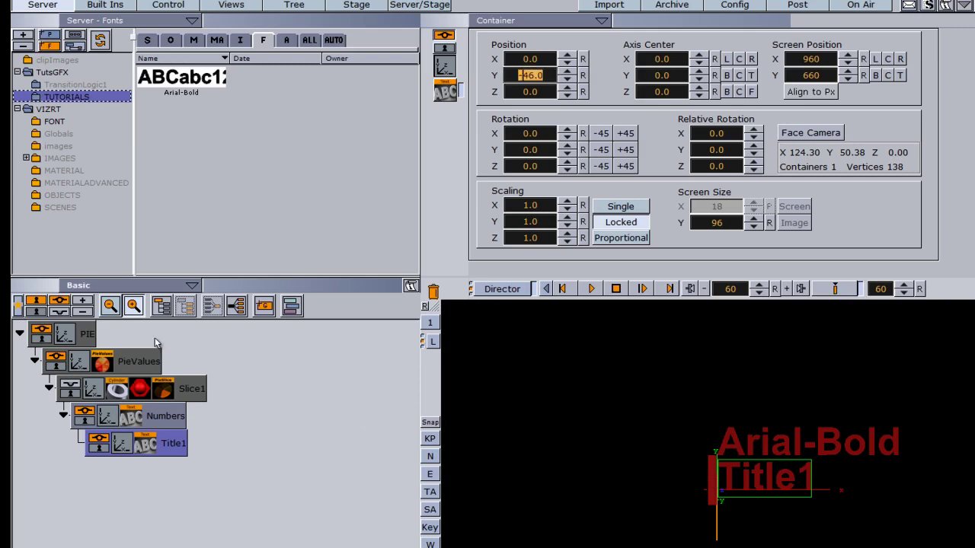
Step: Tilt Slice1 by two 45-degree steps to 90 degrees on X
click(95, 391)
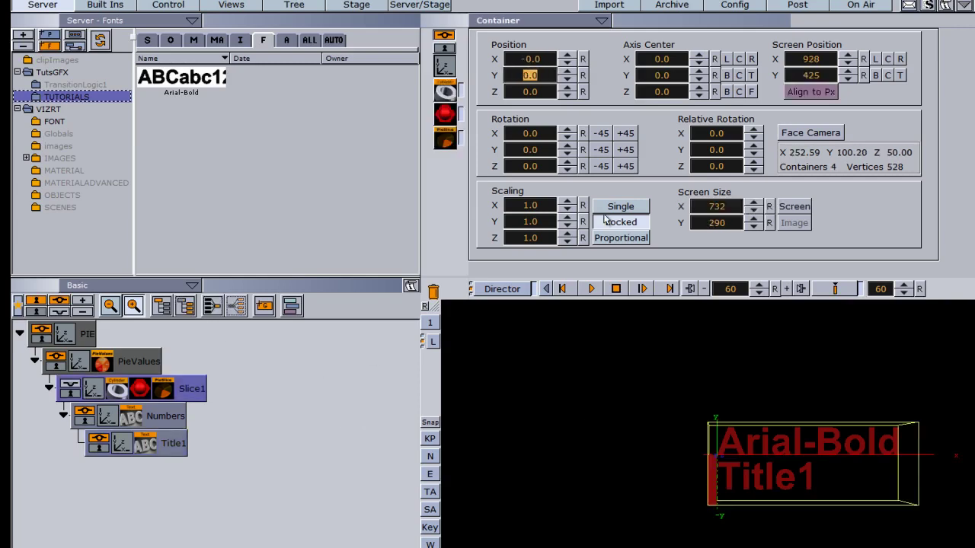
click(626, 134)
click(625, 133)
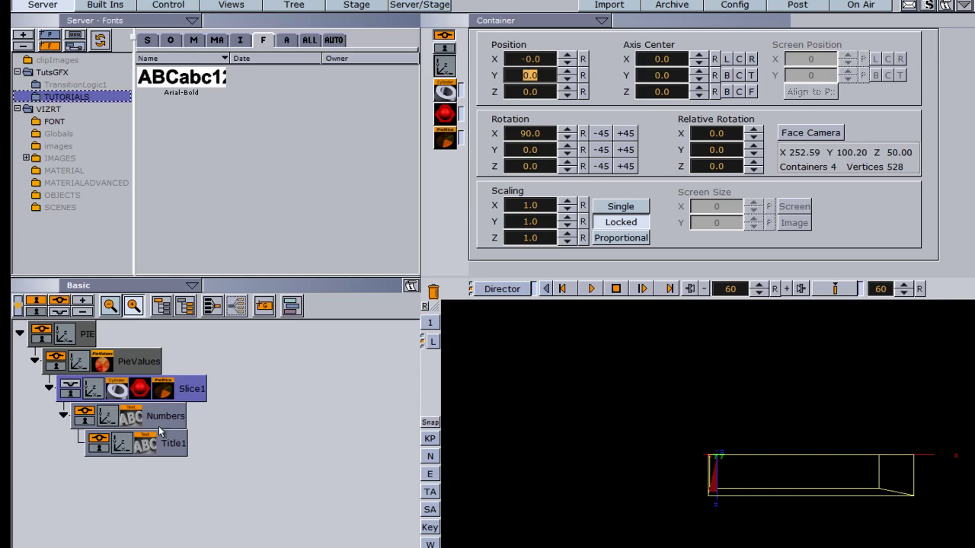
Step: Rotate the Numbers label to -90 on X
click(111, 419)
click(601, 134)
click(601, 133)
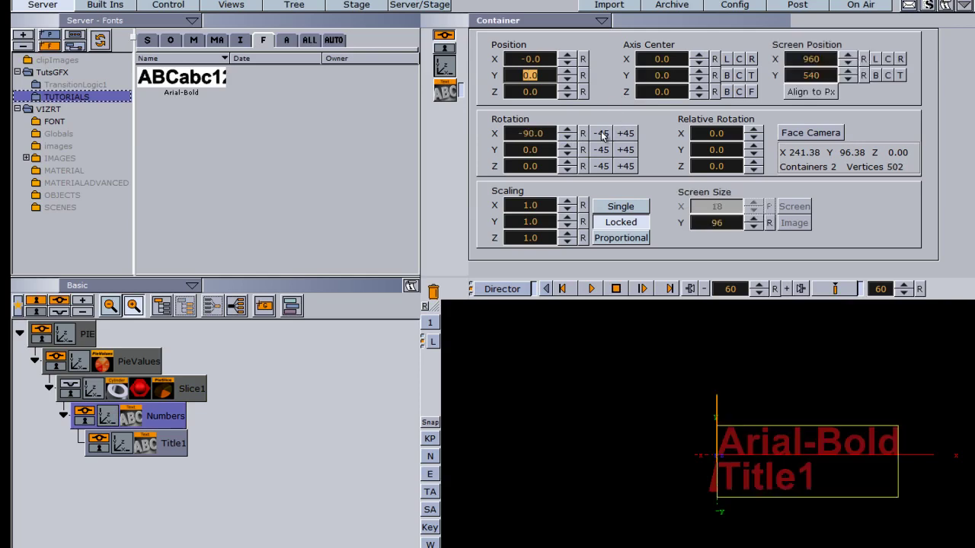
Step: Show Slice1's value as Float, set Value 0 to 6.5, and raise Text Offset to 97.7
click(163, 390)
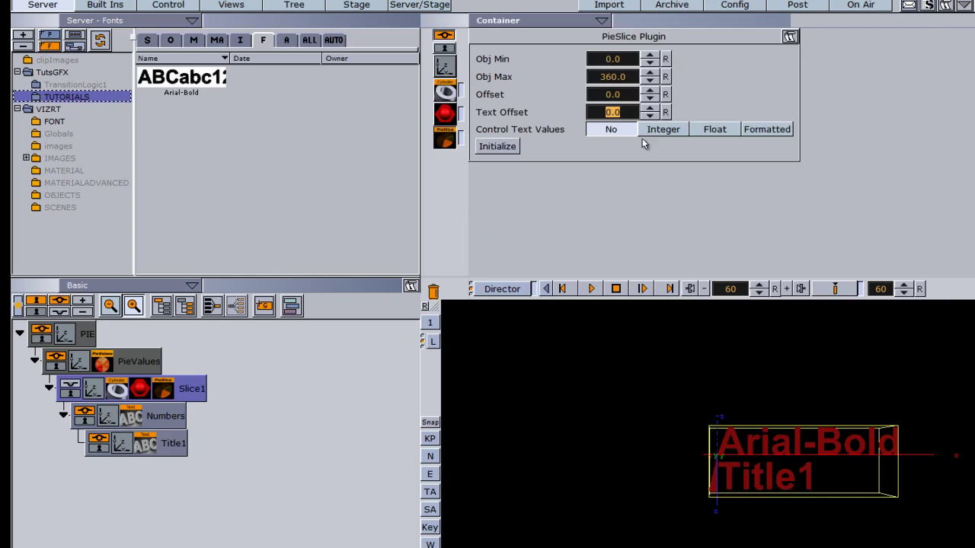
click(713, 131)
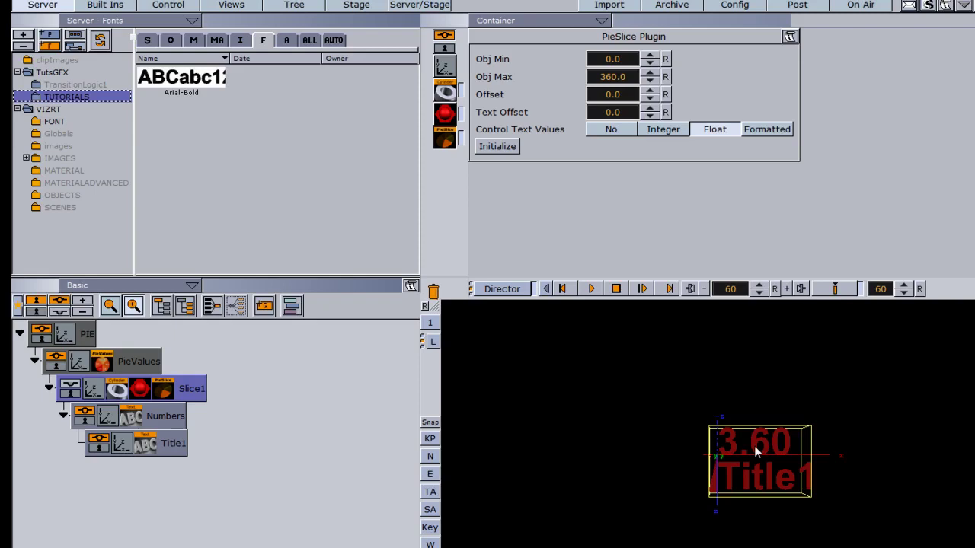
click(102, 363)
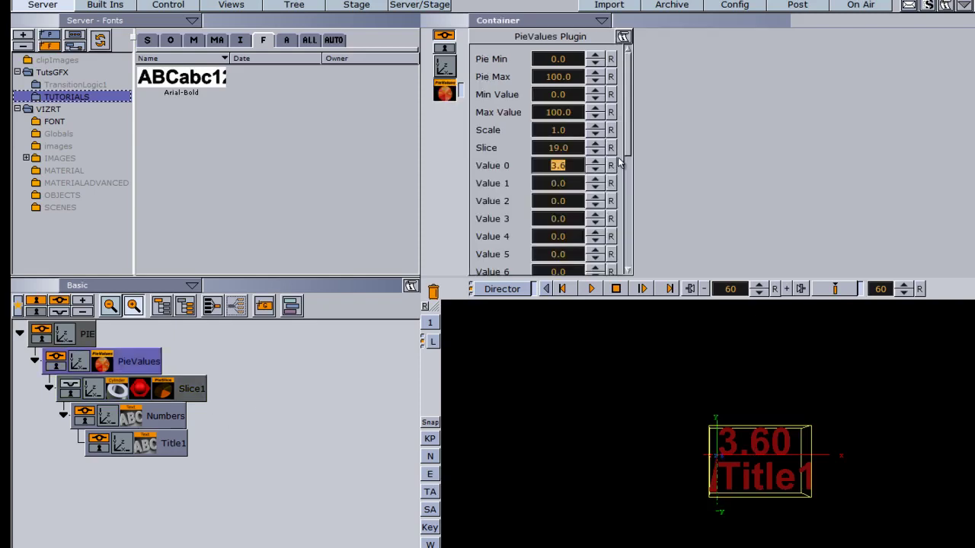
mouse_move(552, 174)
mouse_down()
mouse_move(605, 169)
mouse_move(751, 185)
mouse_move(565, 183)
mouse_up()
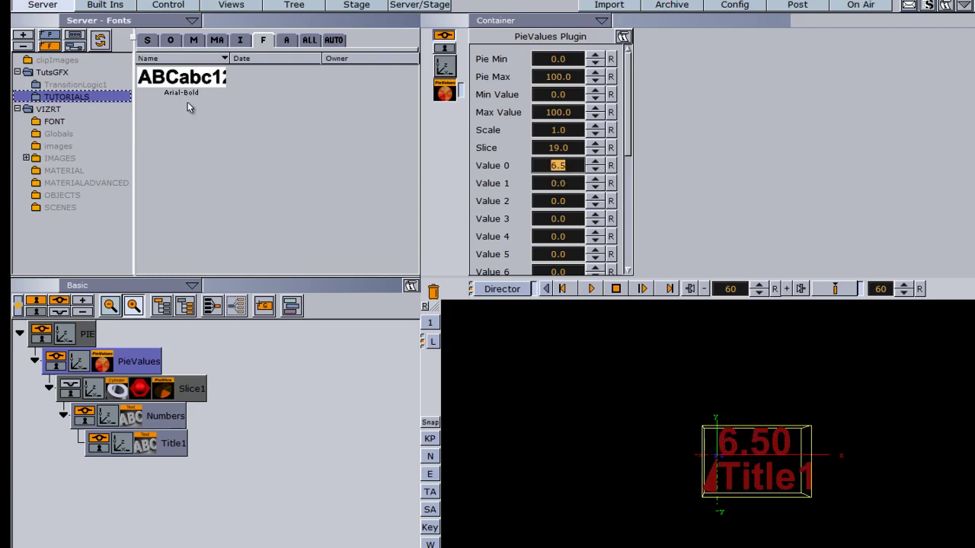
click(186, 389)
drag(609, 112, 863, 143)
Step: Select the Numbers label and check its X and Z position values
click(107, 418)
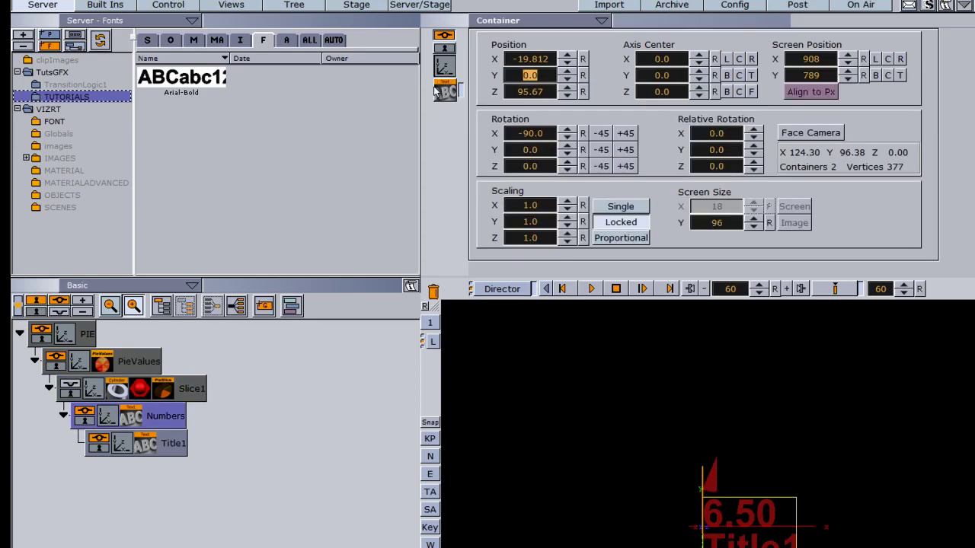
click(549, 61)
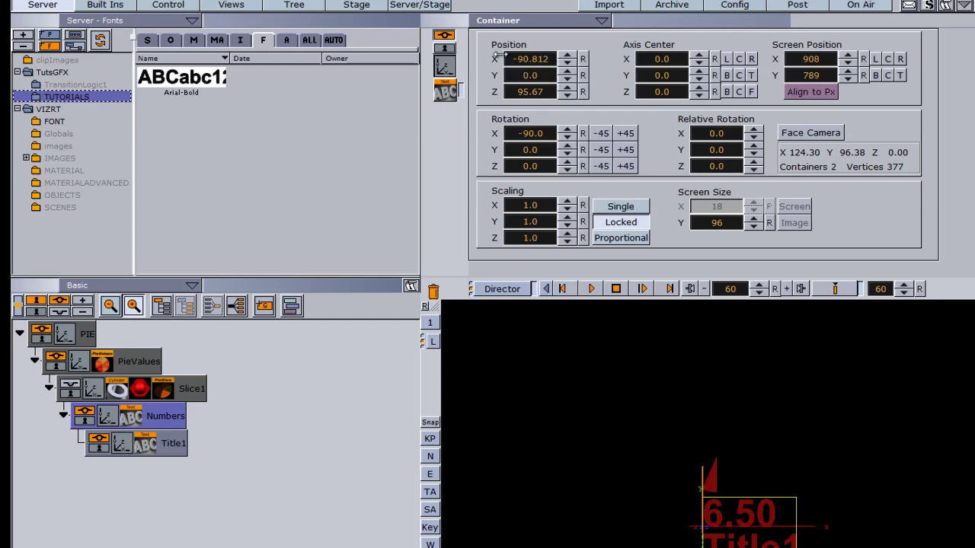
click(534, 92)
Step: Scale Numbers uniformly to 0.62, then collapse the Numbers and Slice1 branches
click(163, 390)
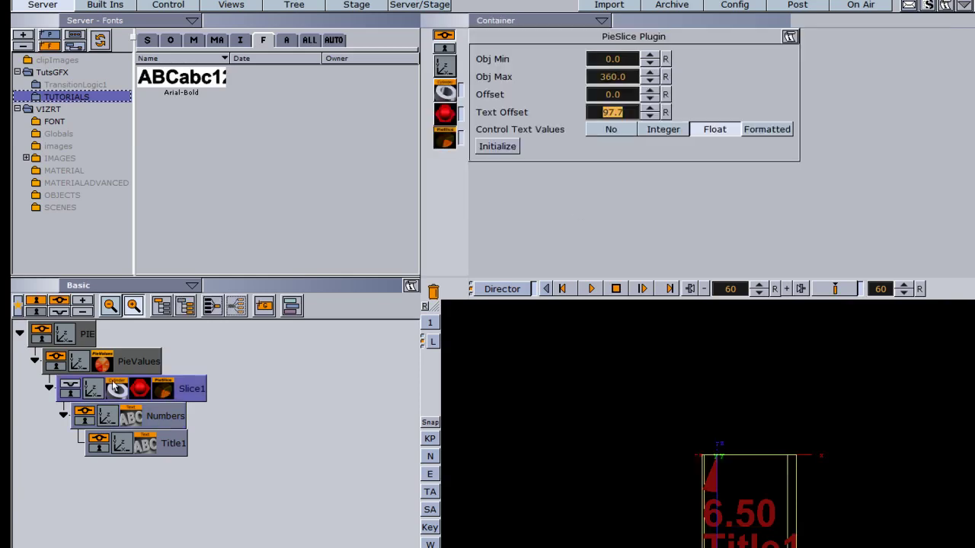
click(165, 416)
drag(527, 208, 500, 208)
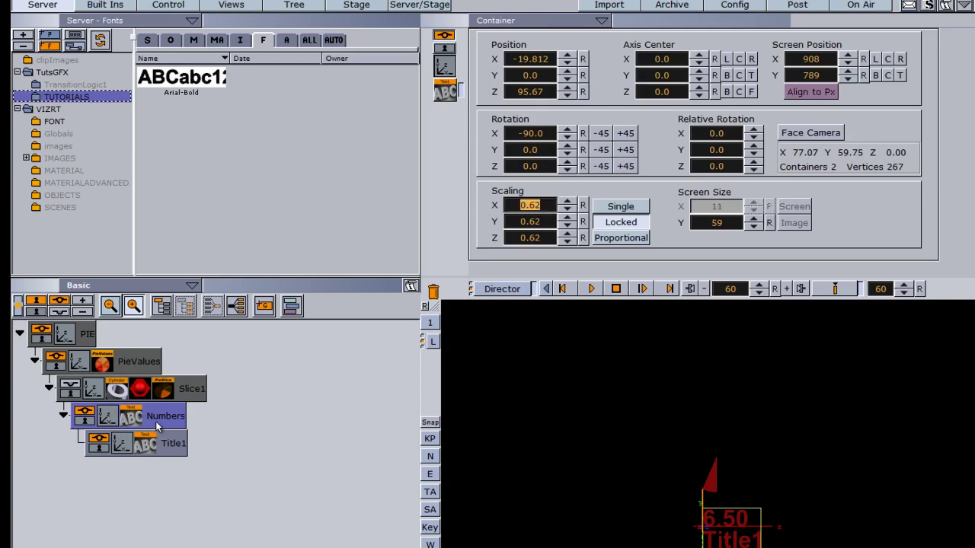
click(62, 415)
click(49, 389)
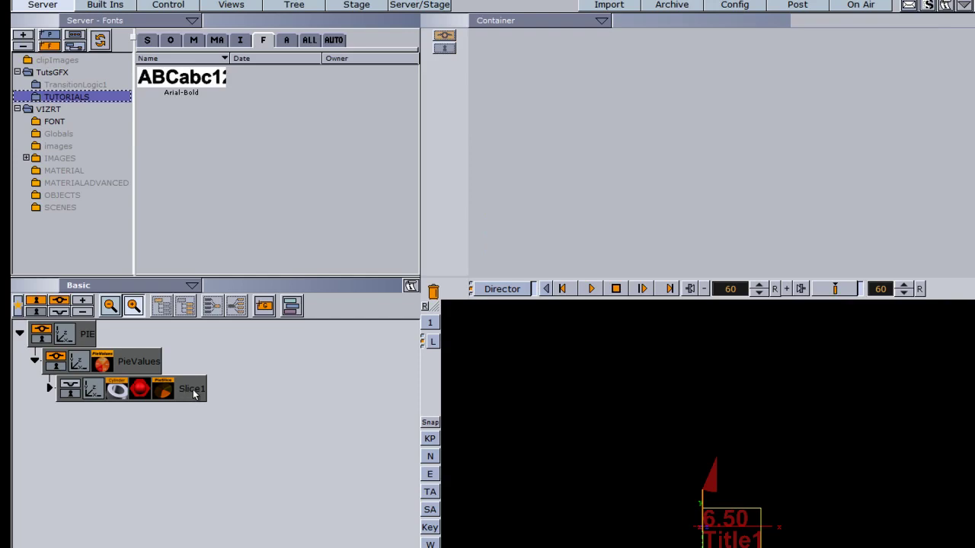
Step: Duplicate Slice1 into five slices and rename the second and third Slice2 and Slice3
ctrl+drag(194, 392, 188, 504)
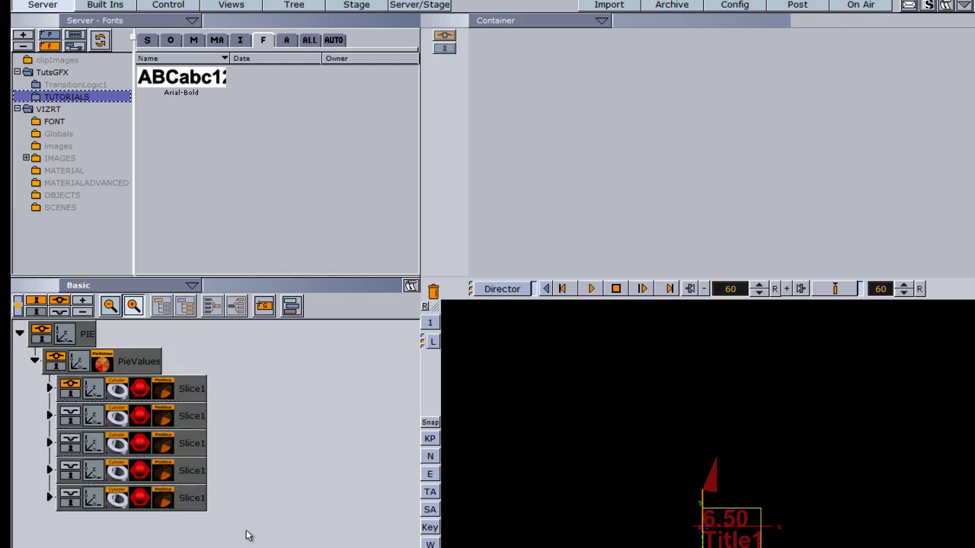
click(192, 417)
click(199, 416)
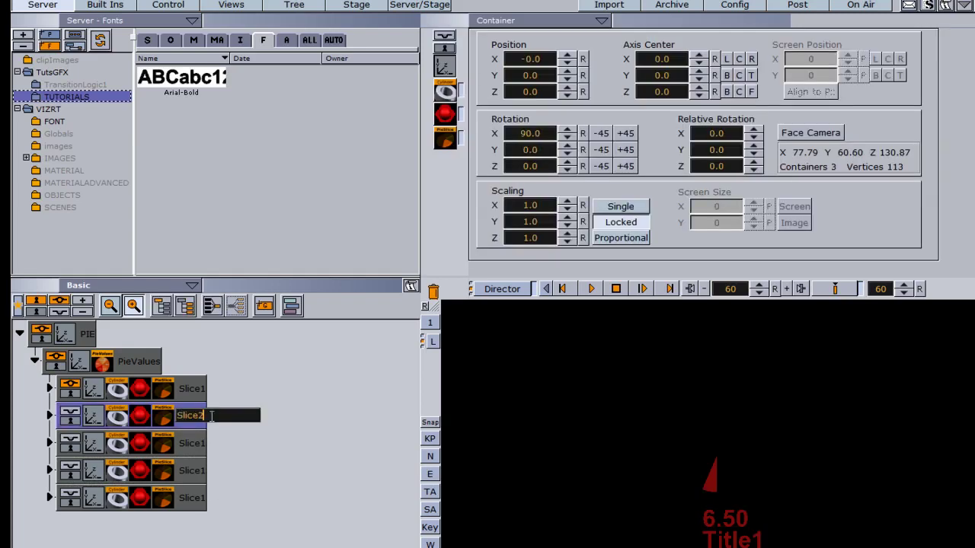
key(Tab)
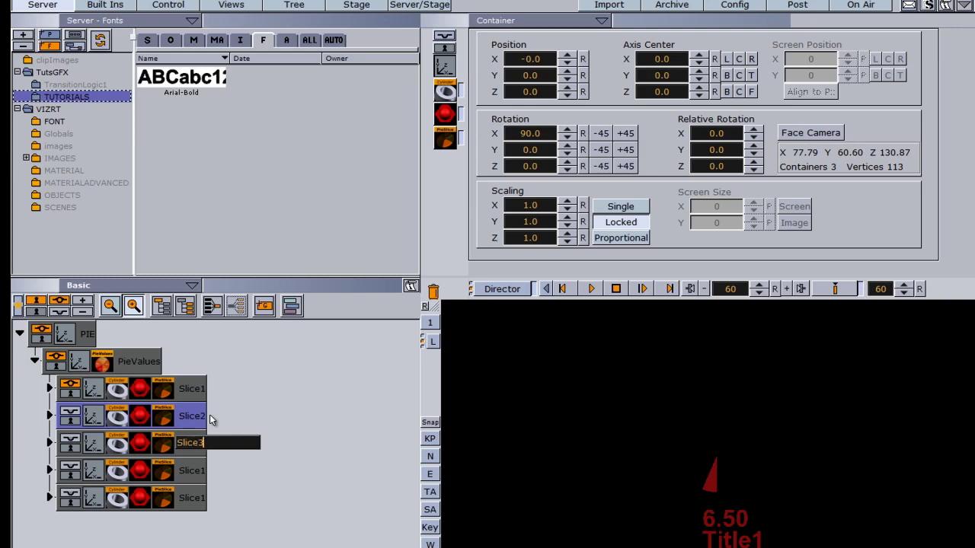
key(Tab)
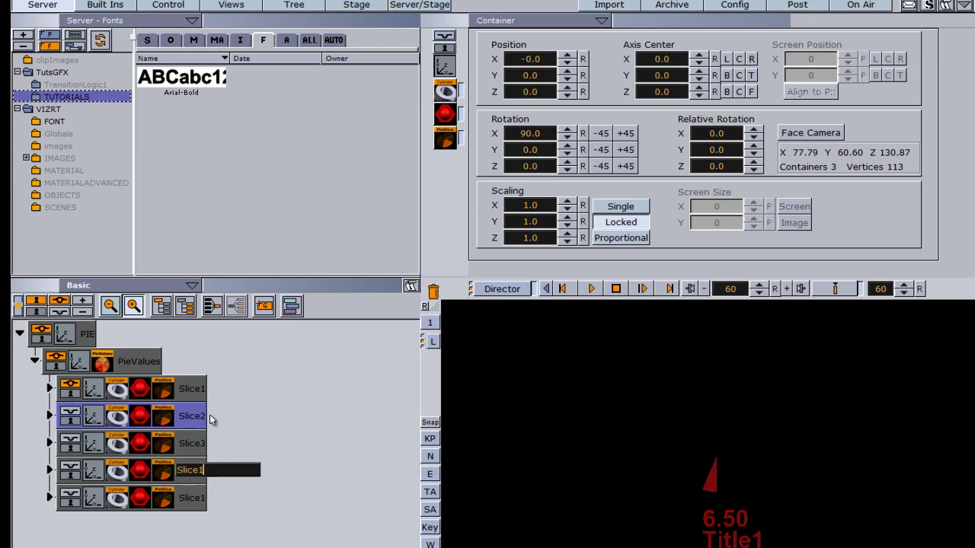
Step: Rename the fourth and fifth slices Slice4 and Slice5
key(BackSpace)
text(4)
key(Tab)
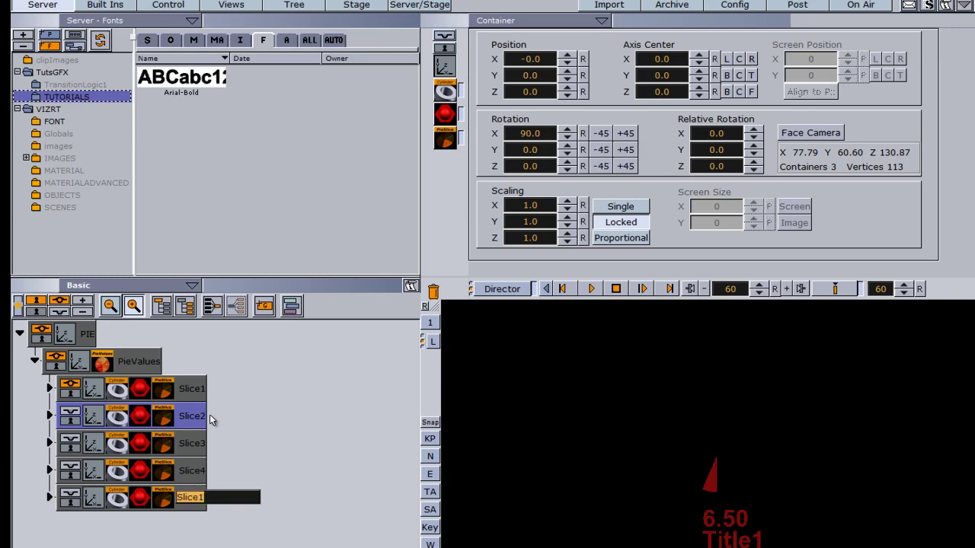
key(BackSpace)
text(5)
key(Return)
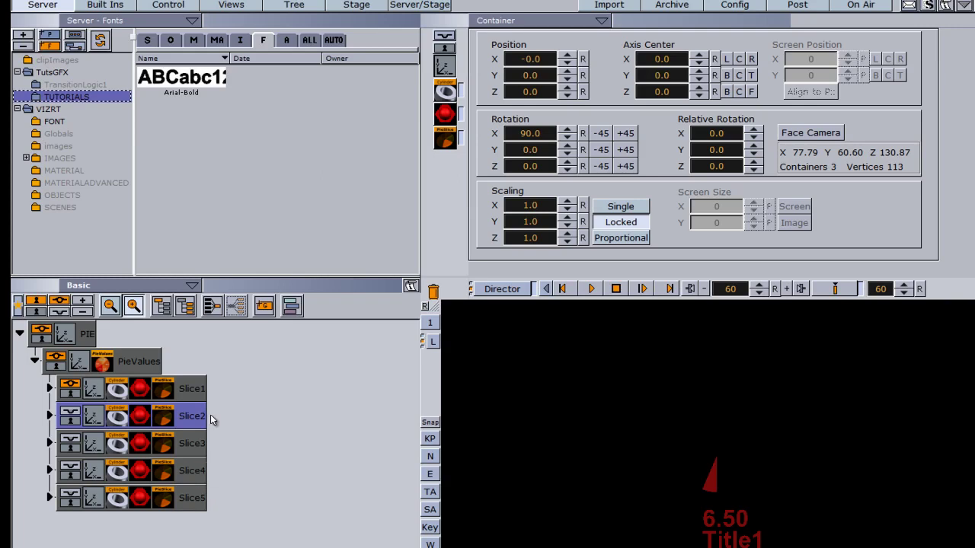
Step: Make Slice2 green, Slice3 white, Slice4 blue and Slice5 yellow
click(194, 42)
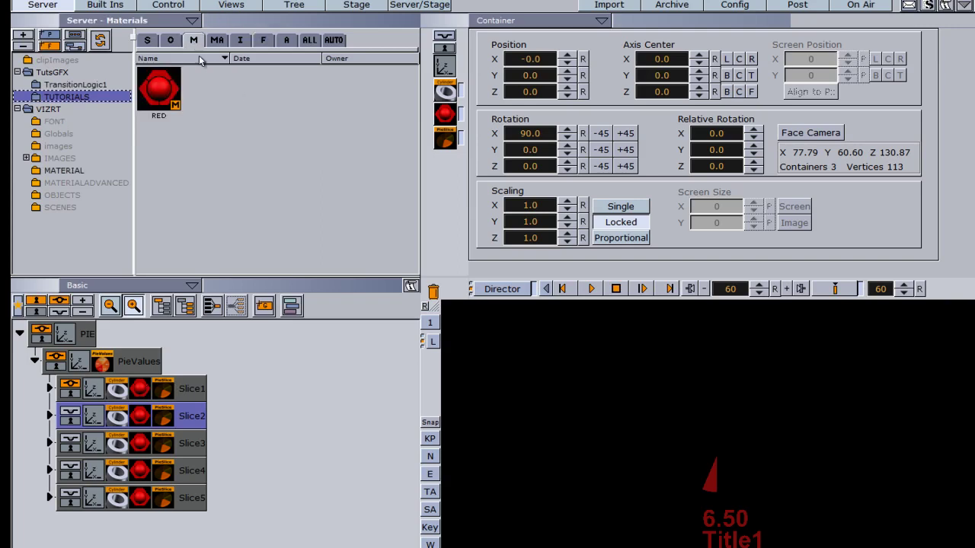
click(54, 172)
drag(205, 90, 223, 386)
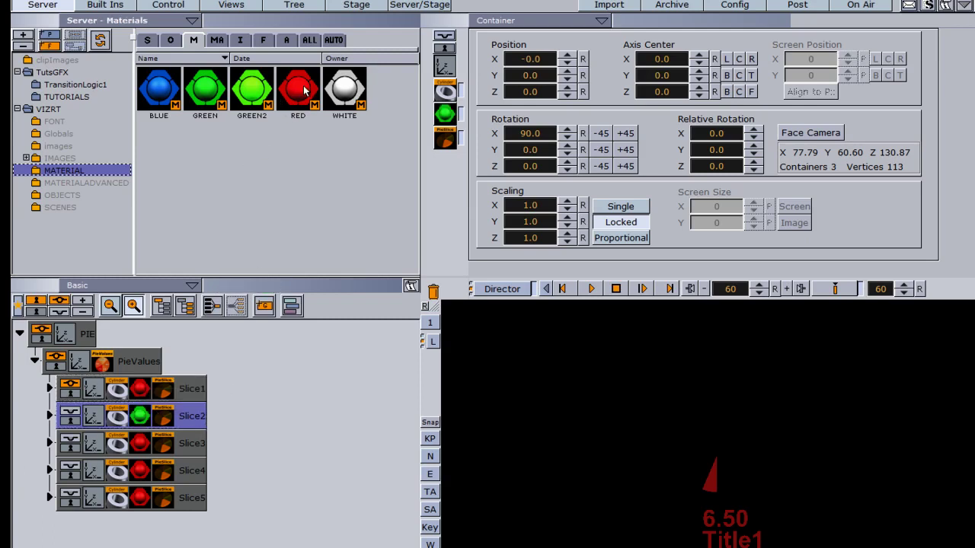
drag(345, 90, 161, 443)
drag(158, 110, 141, 473)
click(141, 498)
click(681, 133)
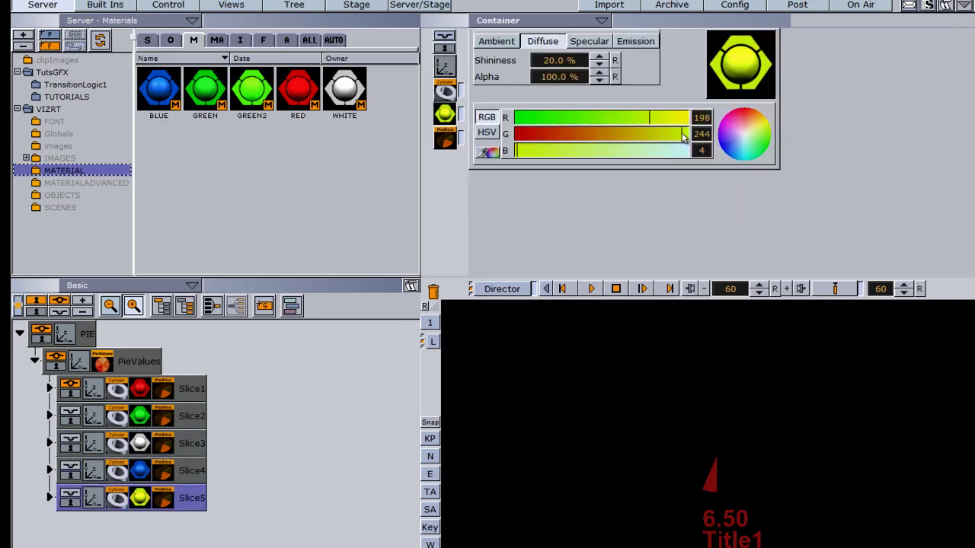
Step: Set PieValues Values 1–4 to 17.1, 18.5, 22.3 and 31.1
click(103, 364)
drag(550, 189, 677, 220)
drag(556, 219, 724, 247)
drag(550, 238, 766, 283)
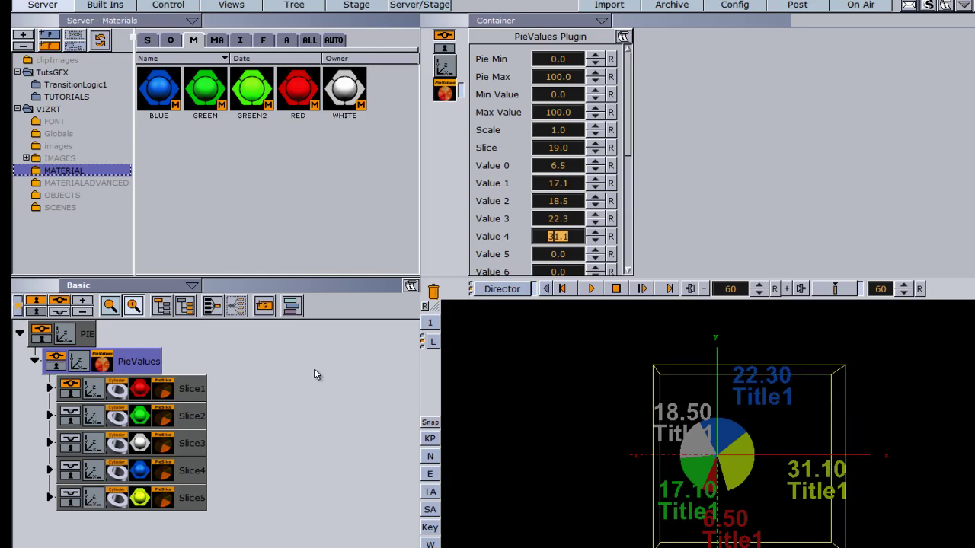
Step: Raise PieSlice Text Offset to 127.3 on Slice2 and 137.8 on Slice3
click(165, 418)
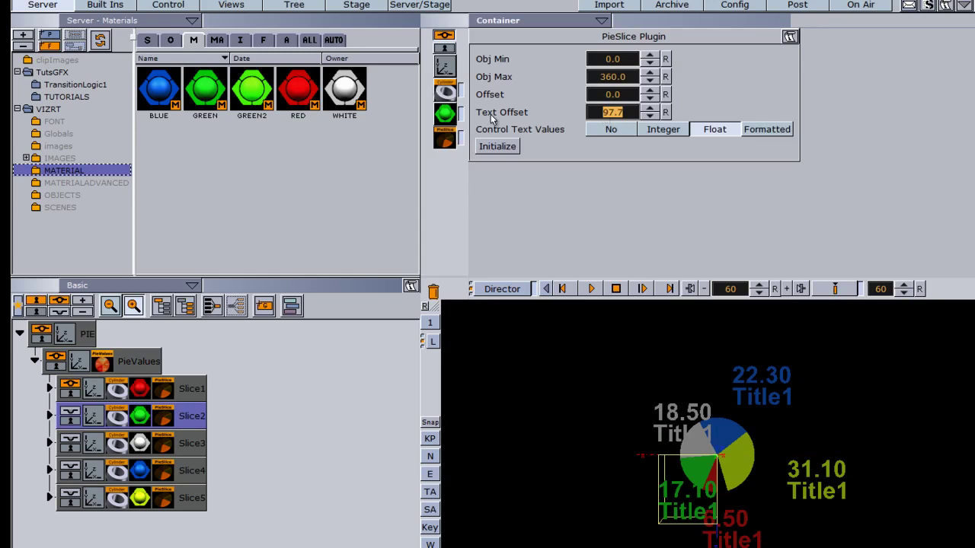
drag(614, 113, 819, 119)
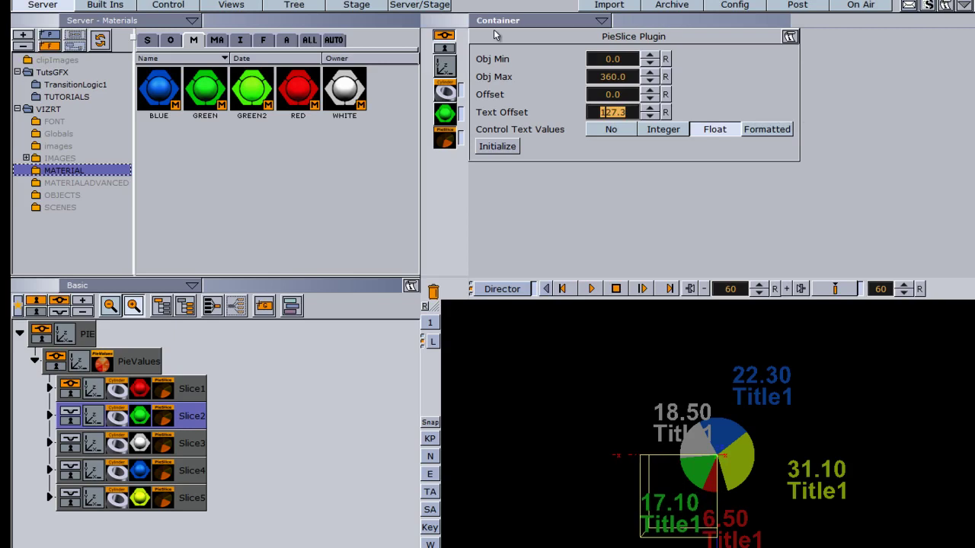
click(166, 446)
drag(612, 114, 877, 151)
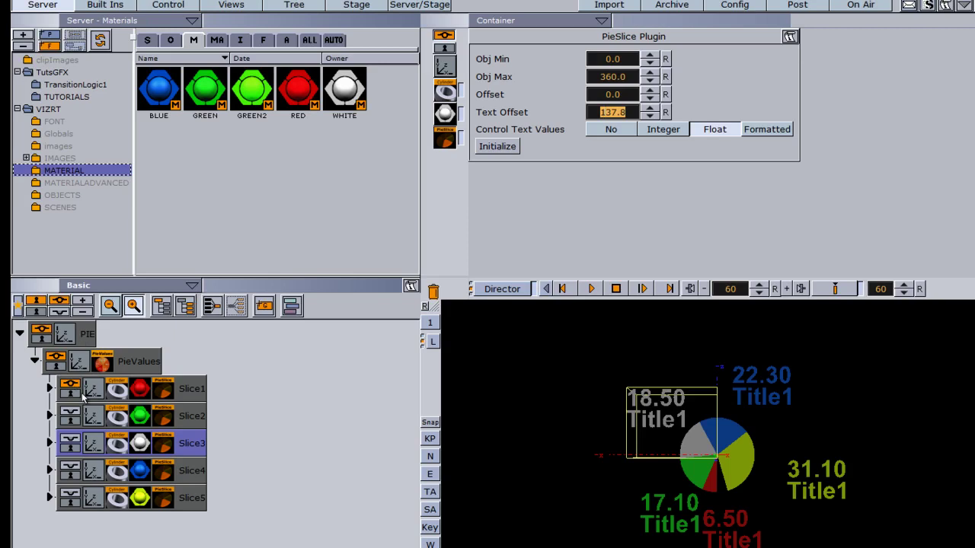
Step: Tilt the PieValues group to -26 on Rotation X and scale it uniformly to 1.34
click(448, 67)
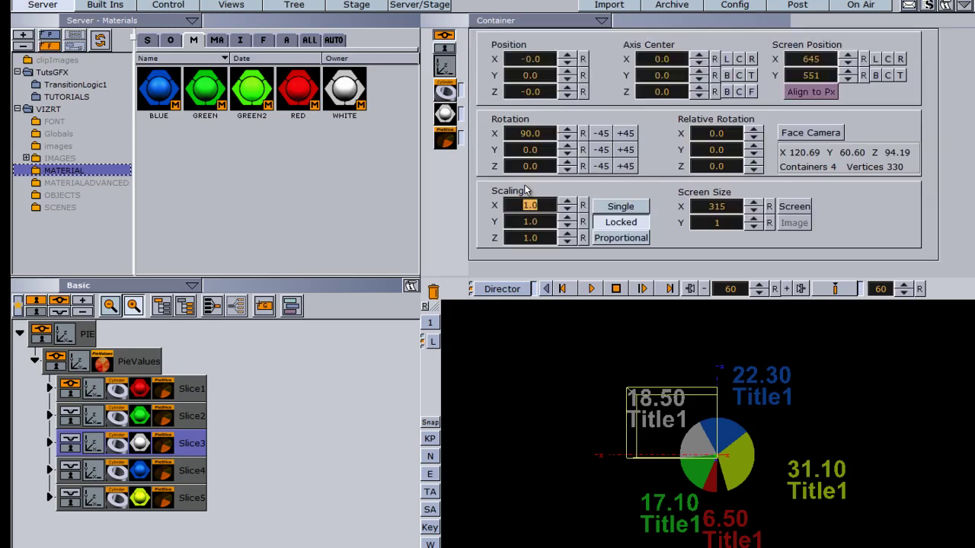
click(139, 361)
drag(659, 480, 657, 449)
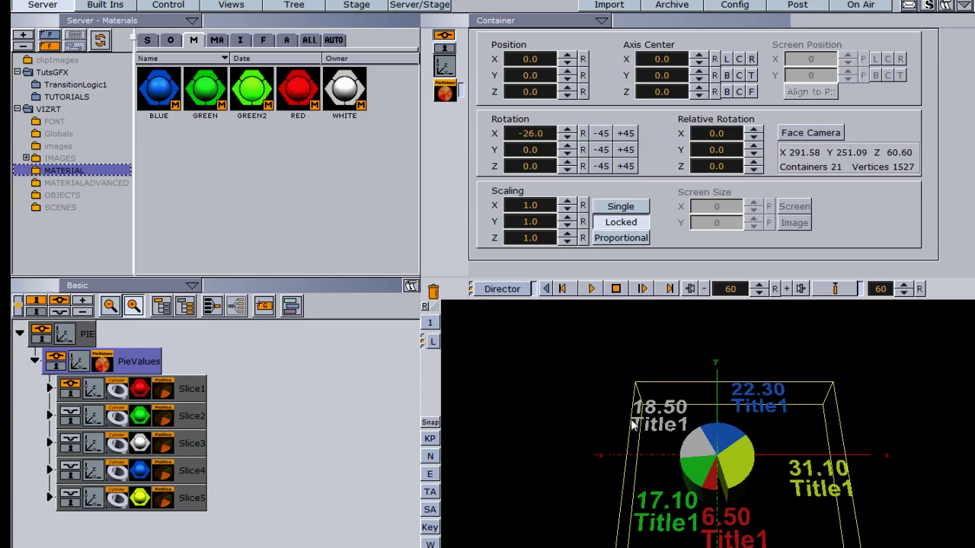
drag(518, 207, 543, 199)
click(48, 389)
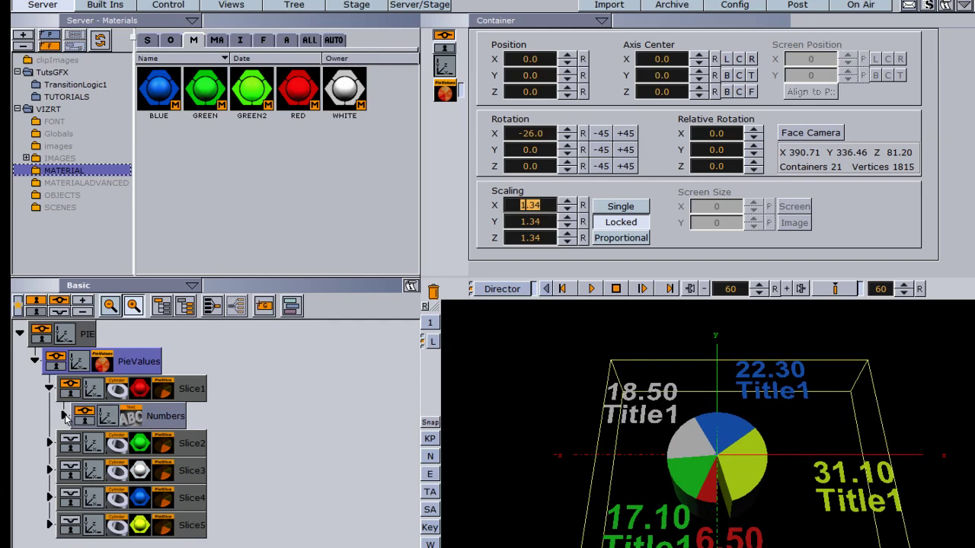
click(240, 40)
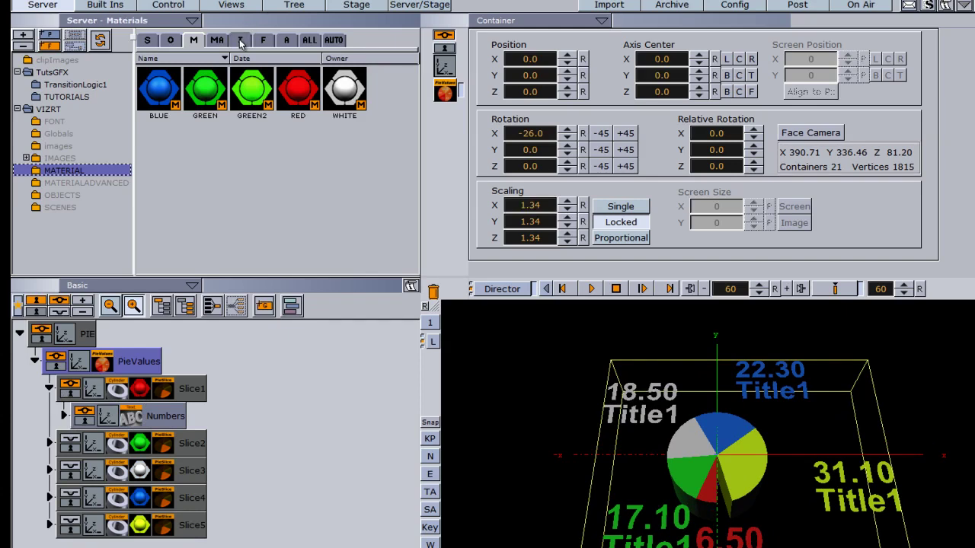
Step: Apply the 039metal image to Slice1, add Extrude to its Numbers labels, and tilt the pie to about -140 X
click(69, 159)
drag(164, 82, 122, 394)
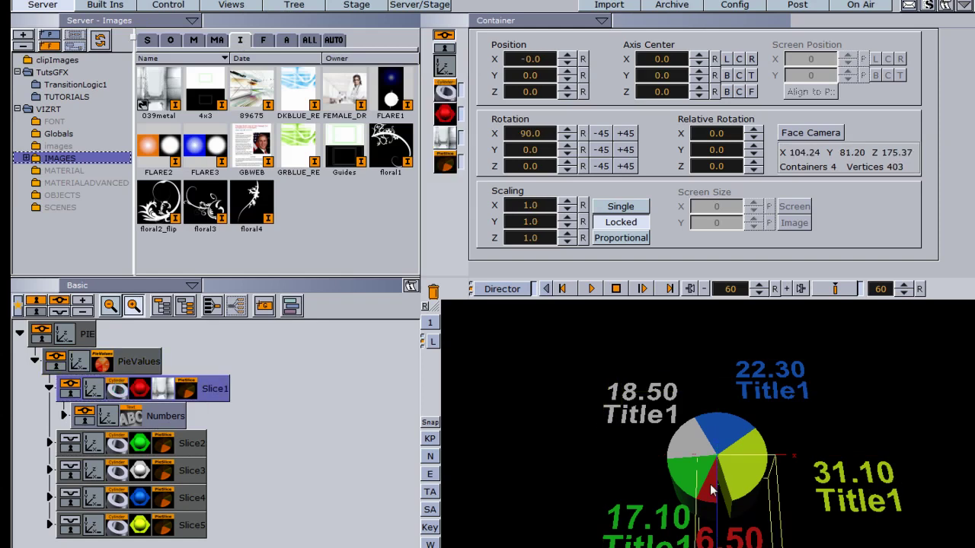
click(92, 6)
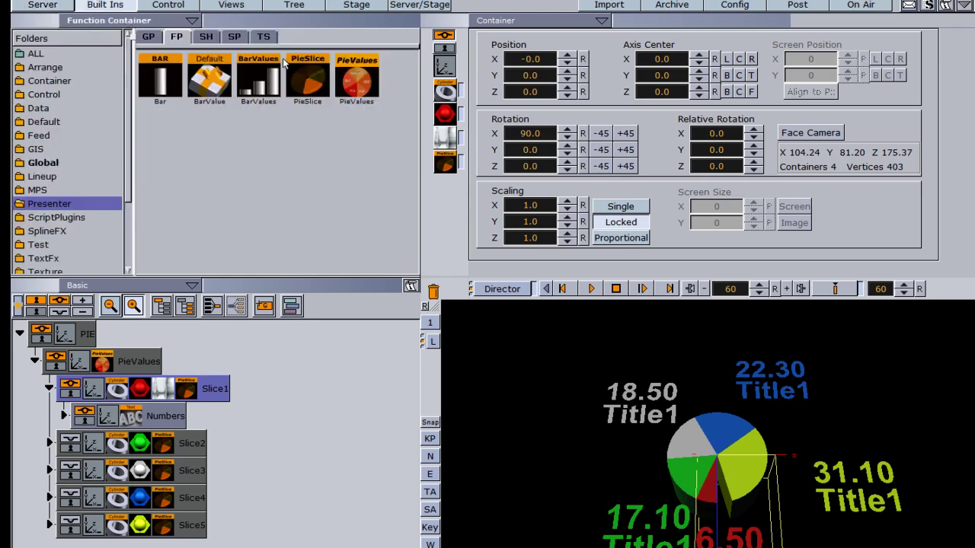
click(56, 167)
drag(354, 76, 171, 418)
mouse_move(498, 133)
mouse_down()
mouse_move(495, 148)
mouse_move(488, 132)
mouse_move(511, 134)
mouse_up()
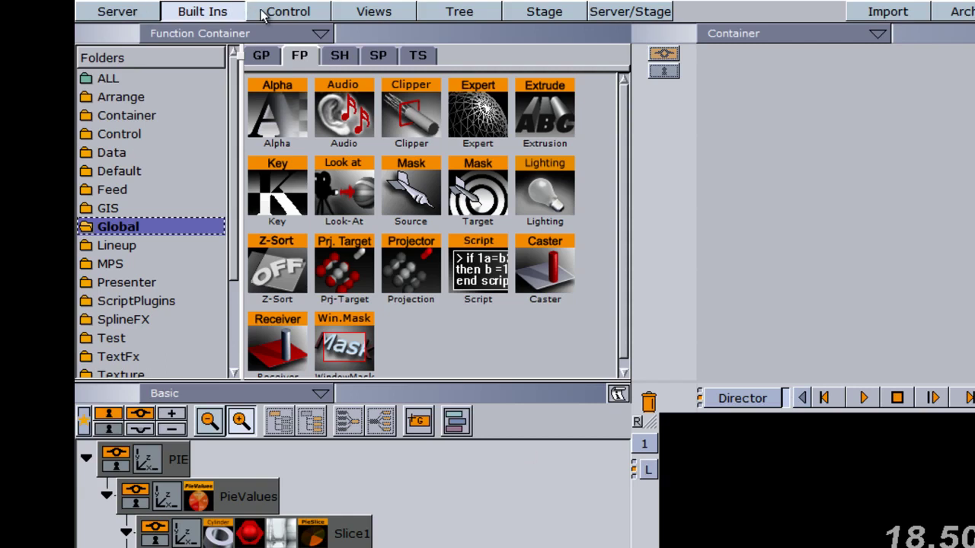
Step: Add a ControlPie plugin to PieValues with Field Identifier 1 and description PieValues
click(135, 133)
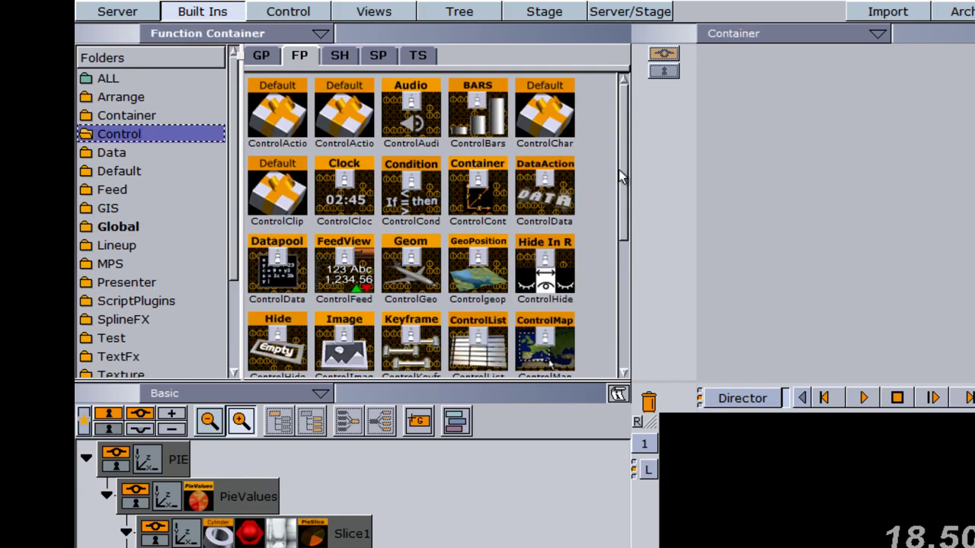
drag(624, 178, 612, 320)
drag(277, 259, 243, 495)
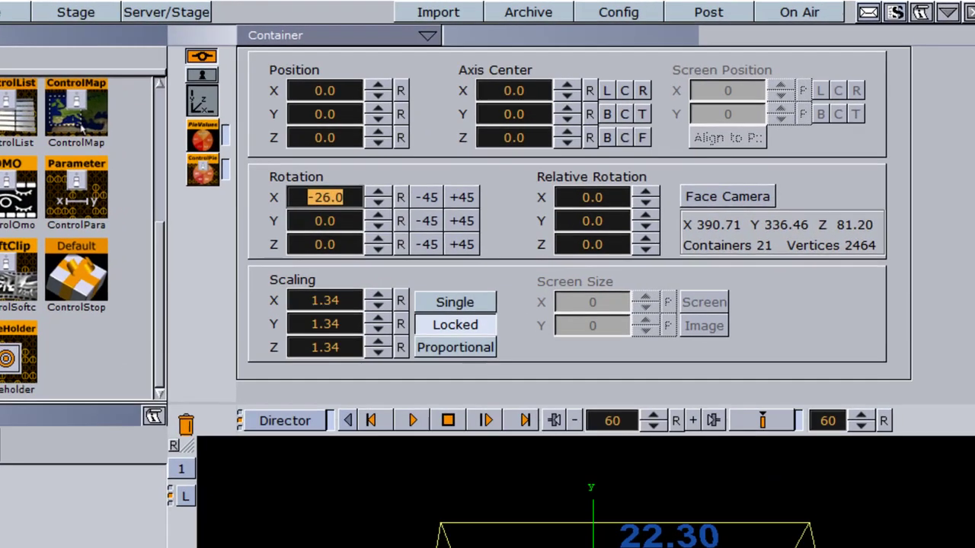
click(13, 410)
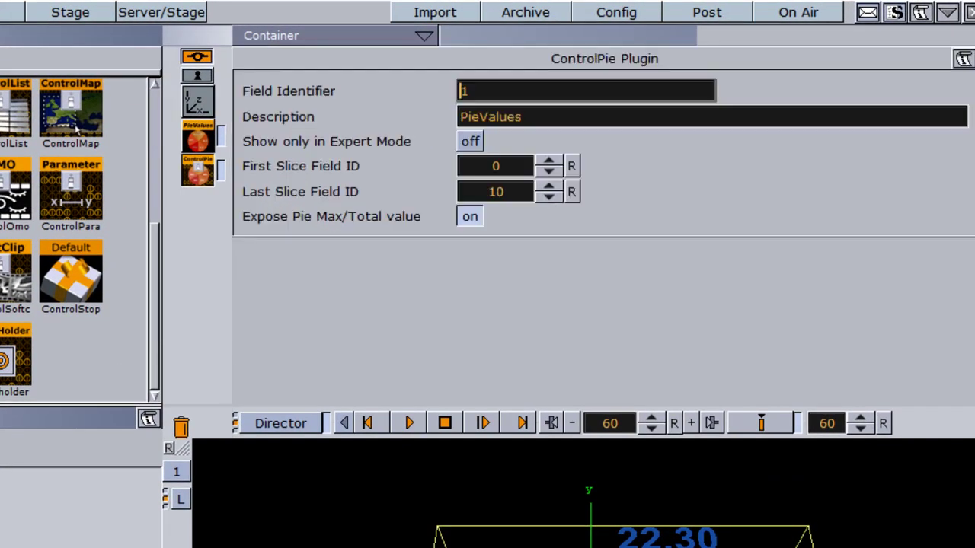
click(464, 90)
text(1)
click(557, 116)
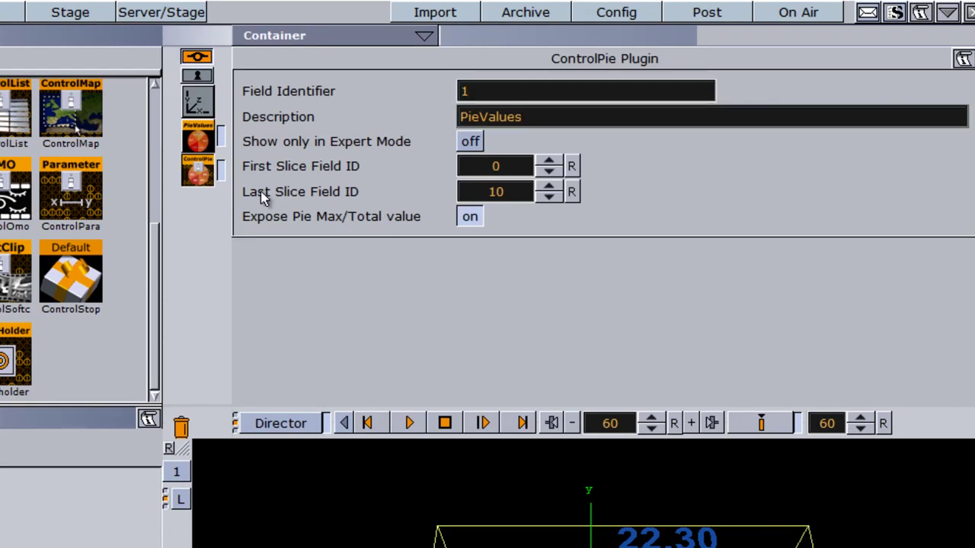
click(495, 166)
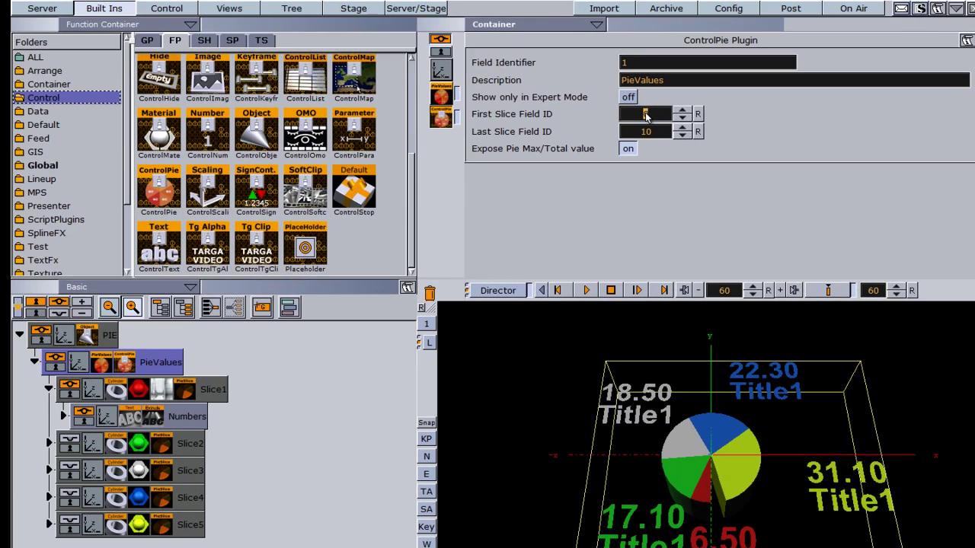
Step: Set pie Value 0 (red slice) to 4.3 and Value 4 (yellow slice) to 31.3
click(102, 364)
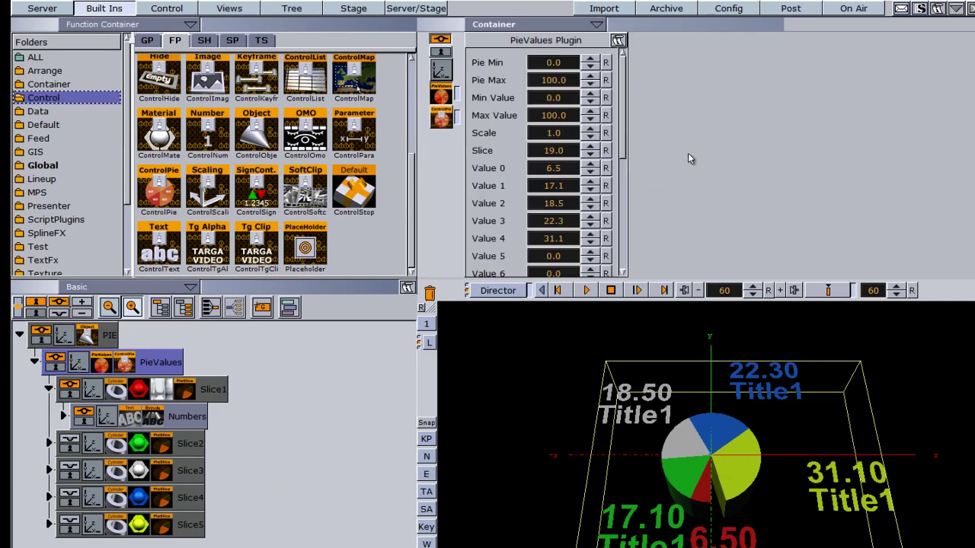
drag(561, 169, 545, 167)
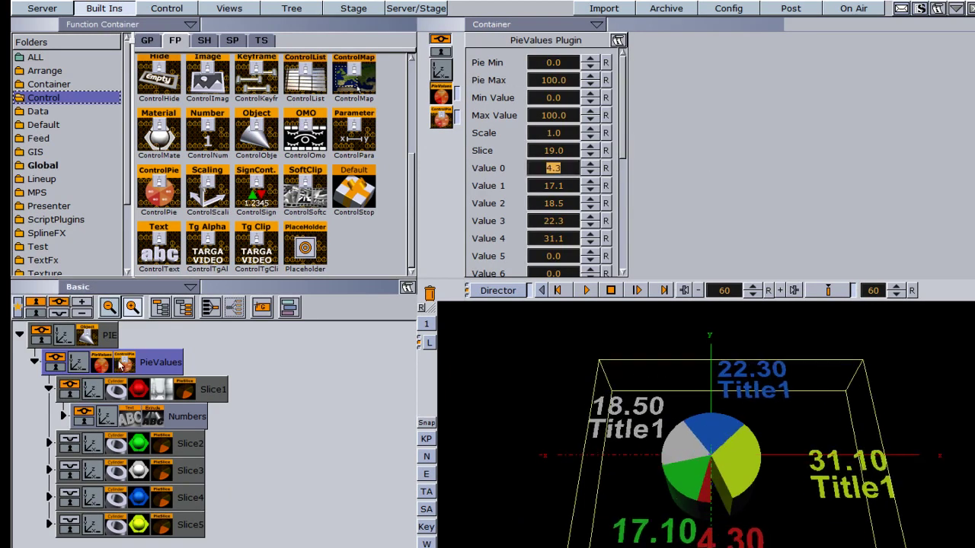
click(545, 168)
drag(569, 239, 558, 240)
click(558, 240)
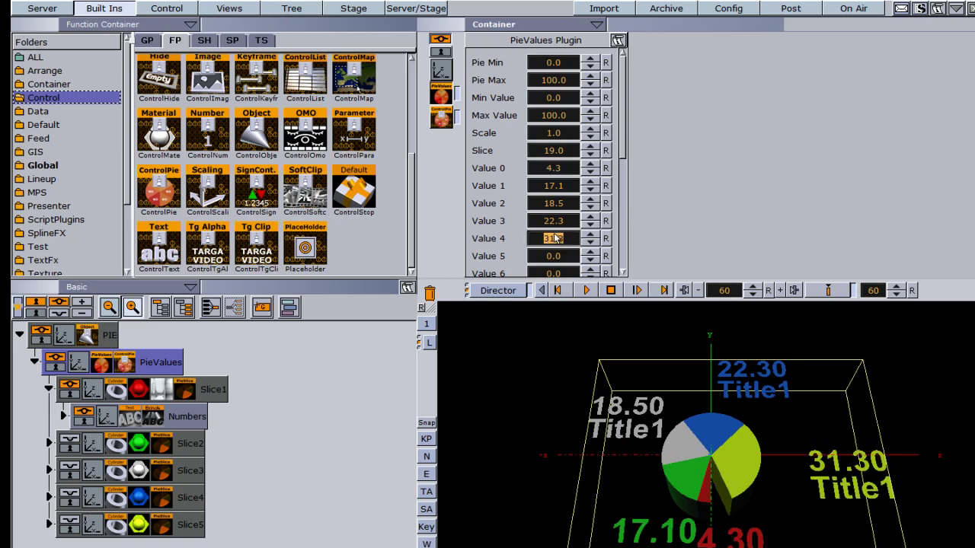
Step: Set ControlPie's Last Slice Field ID to 4
click(130, 367)
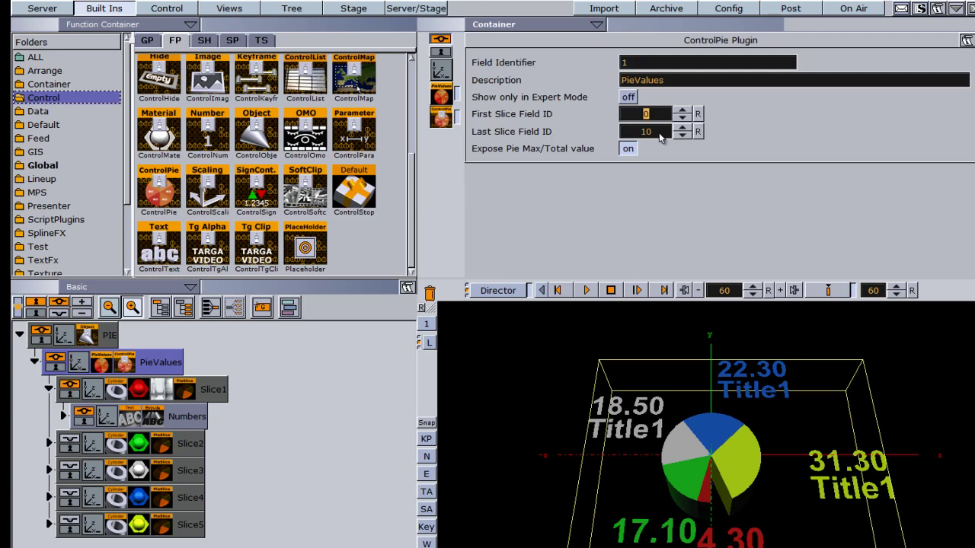
click(682, 136)
click(683, 136)
click(682, 137)
click(682, 136)
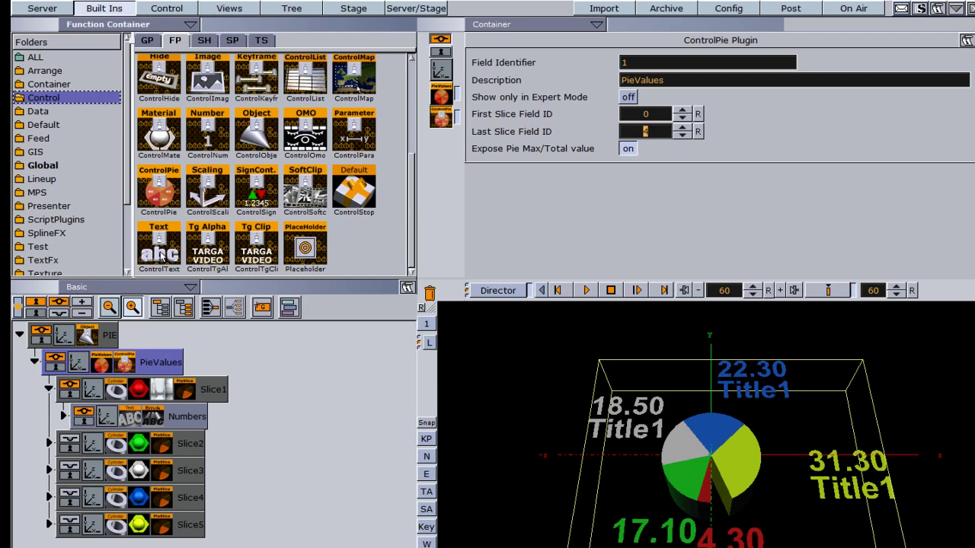
click(64, 416)
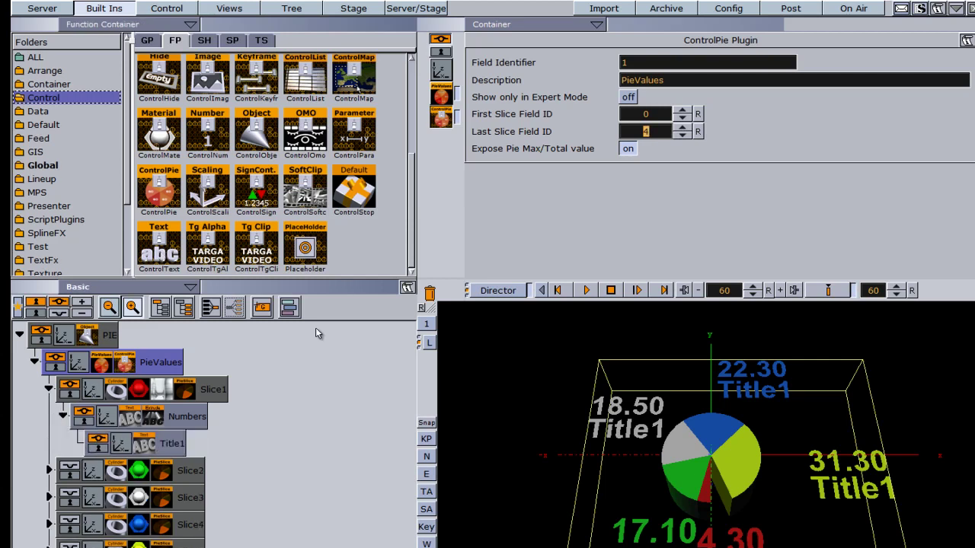
Step: Attach ControlText to the Title1 labels of Slice1 and Slice2 with field identifiers 02 and 03
drag(167, 243, 173, 448)
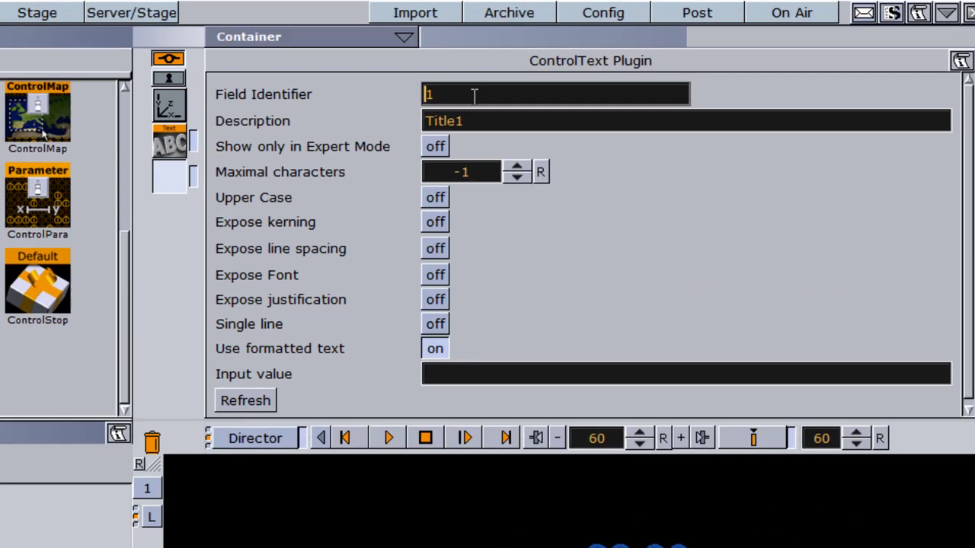
text(02)
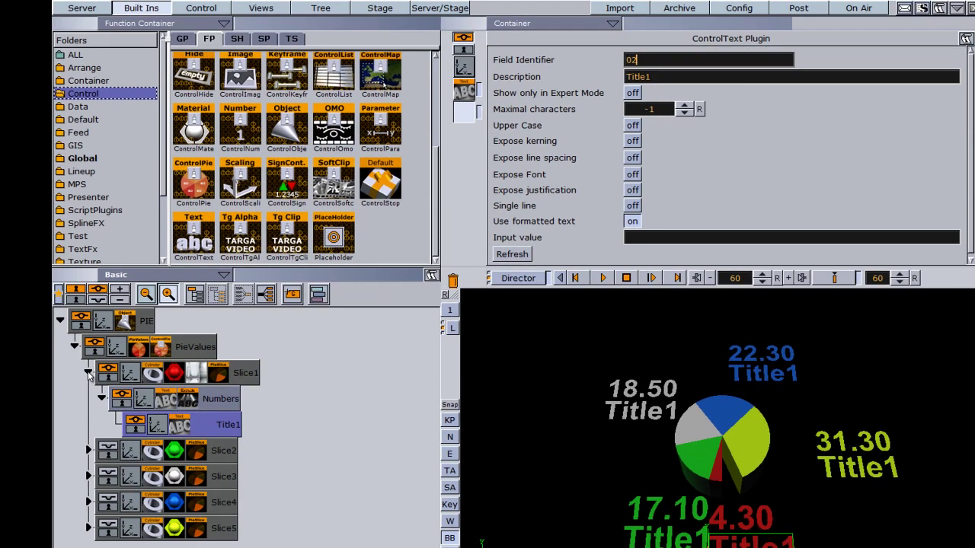
click(88, 373)
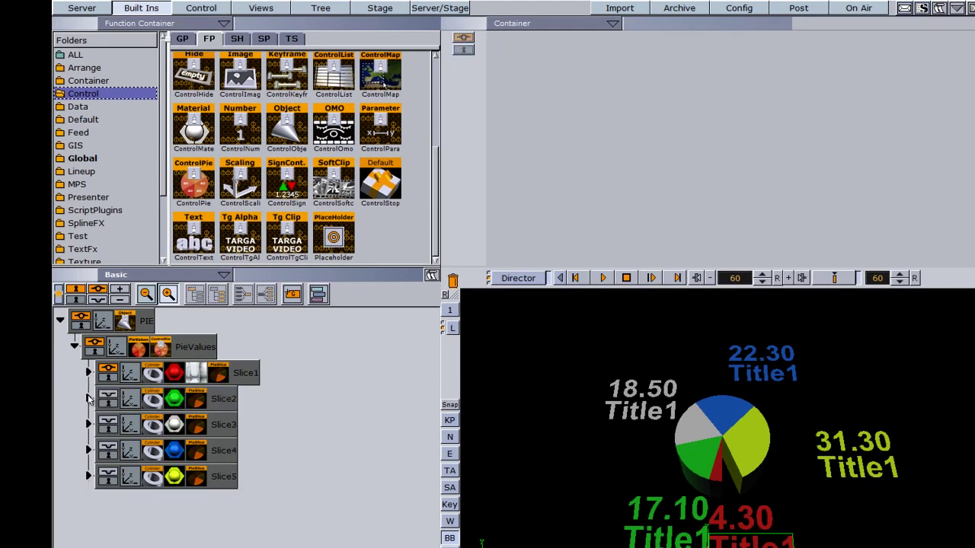
click(89, 398)
click(101, 424)
drag(199, 238, 204, 456)
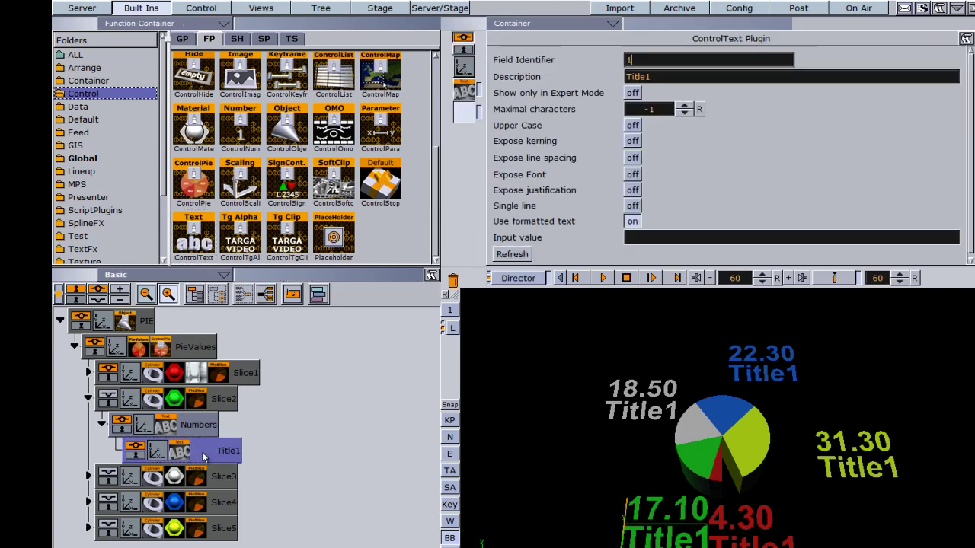
click(101, 425)
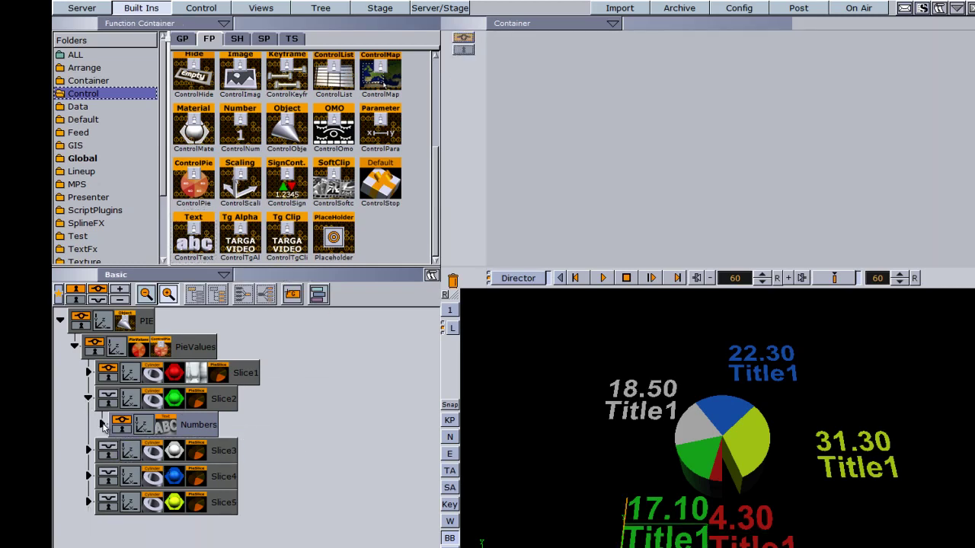
click(102, 424)
click(196, 455)
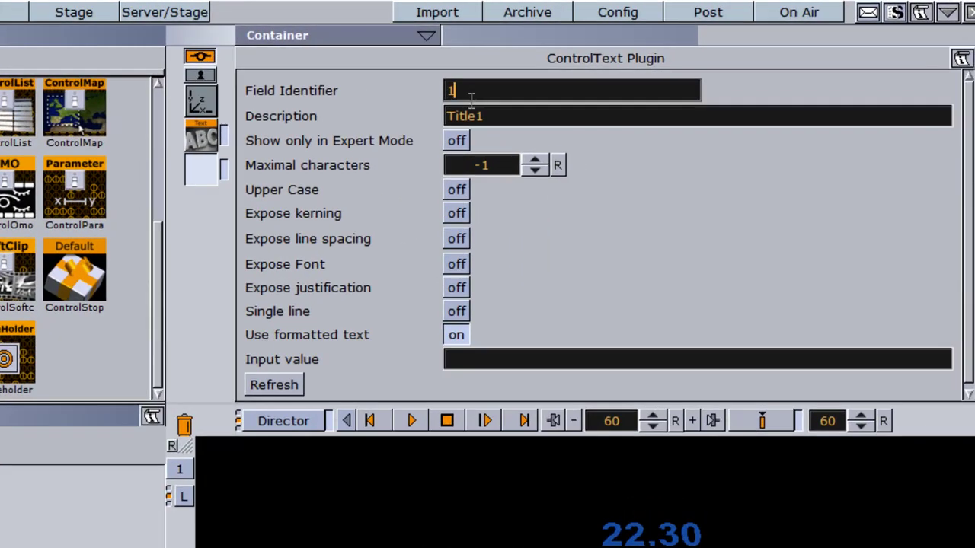
text(03)
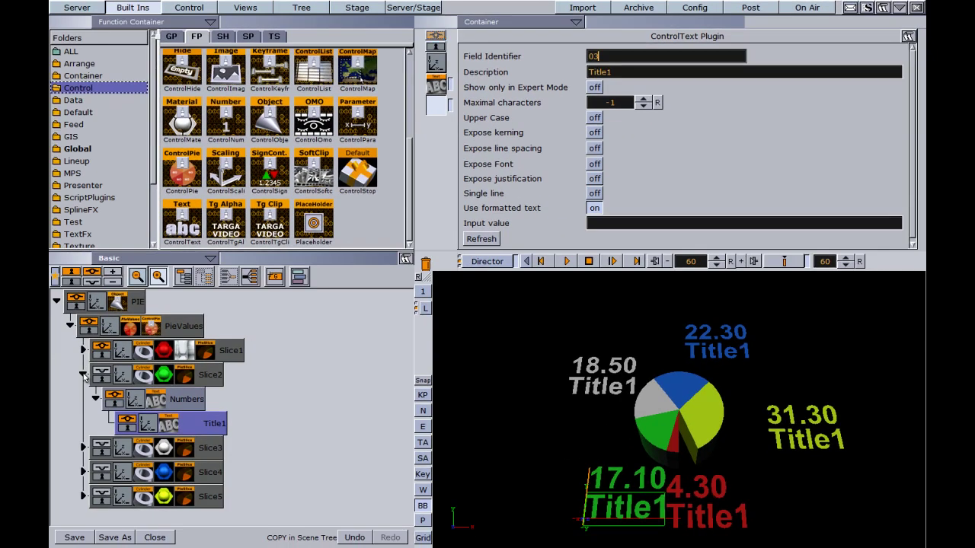
click(83, 376)
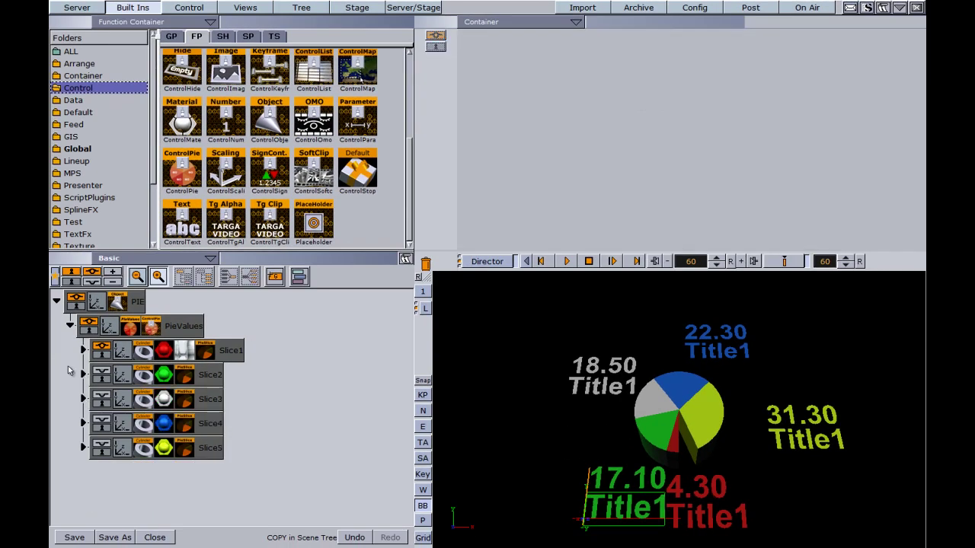
Step: Save the pie chart scene
click(75, 539)
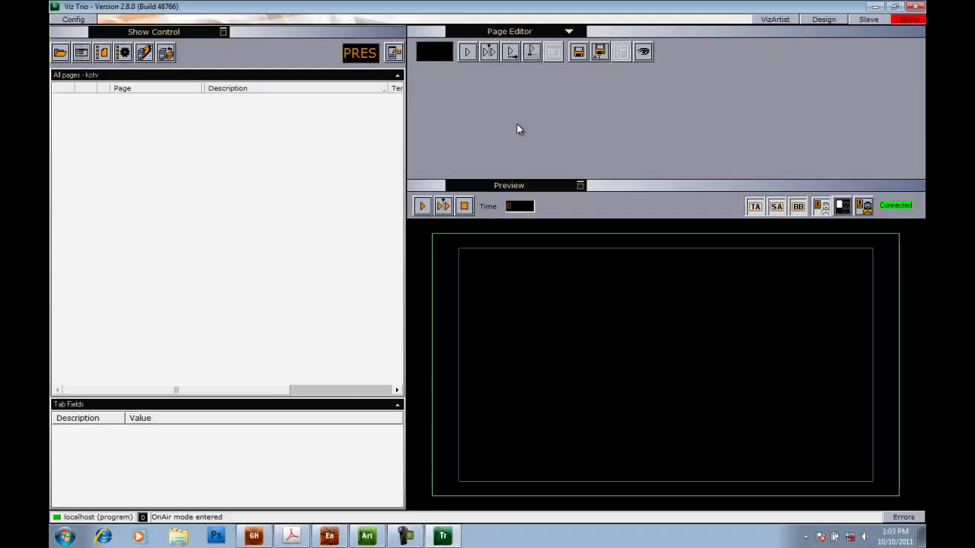
Step: Import PRESENTER_PIE from the TUTORIALS folder as a Viz Trio page and open it
click(529, 31)
click(468, 92)
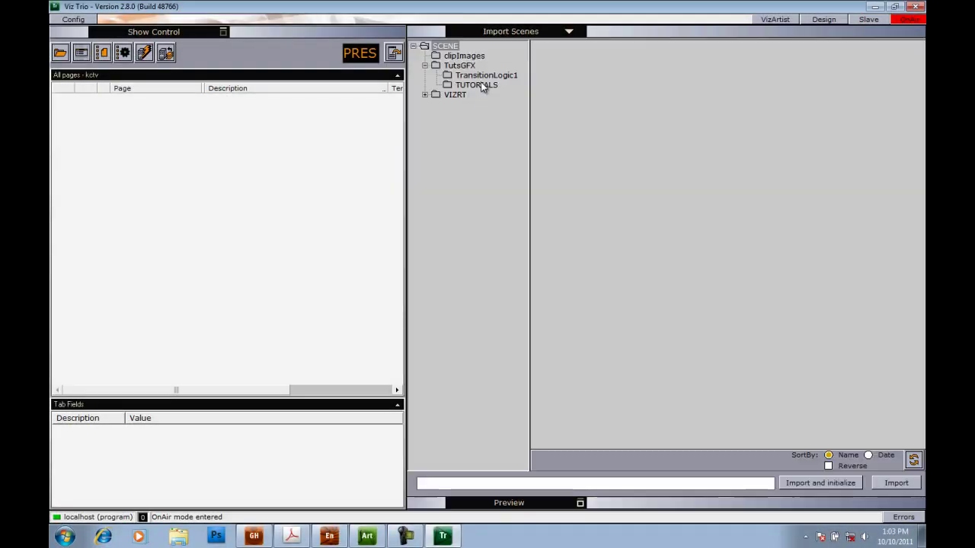
click(474, 85)
drag(663, 91, 199, 188)
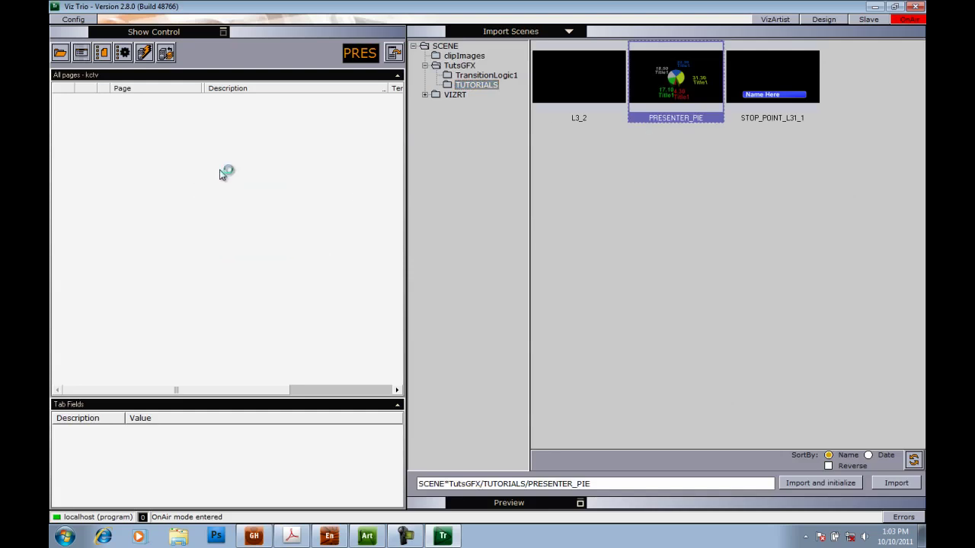
click(180, 96)
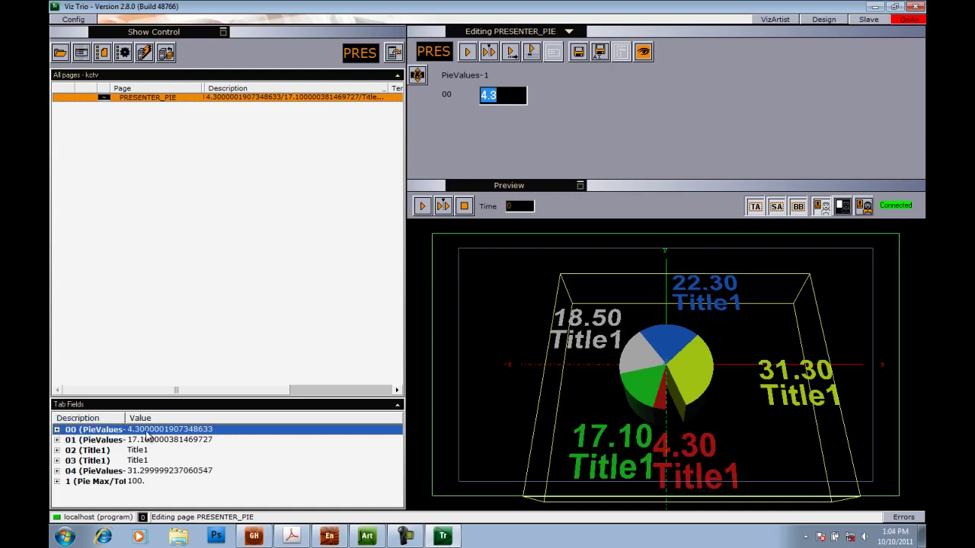
Step: Set tab field 00 to 24, field 01 to 18, and title field 02 to GDP
mouse_move(508, 96)
mouse_down()
mouse_move(488, 97)
mouse_move(504, 101)
mouse_up()
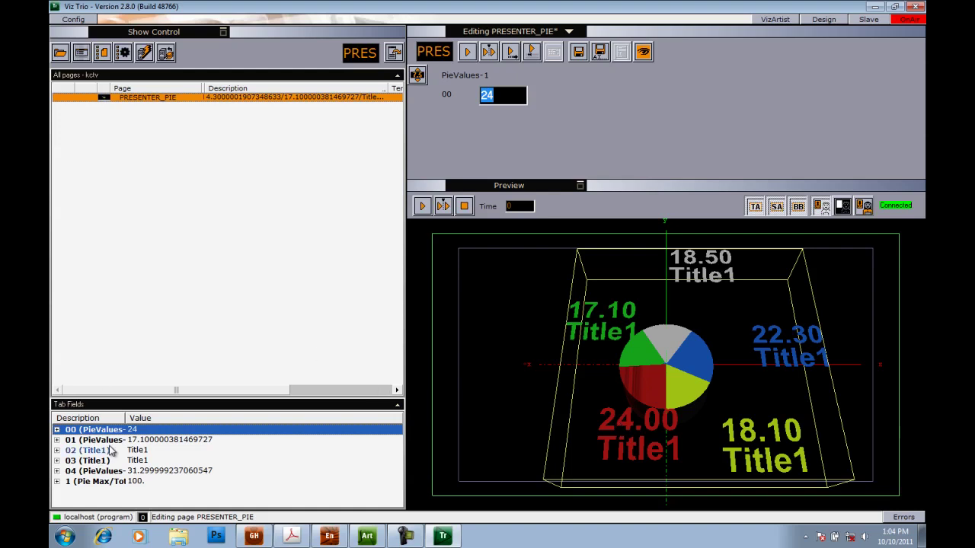
click(164, 441)
drag(499, 96, 502, 96)
text(18)
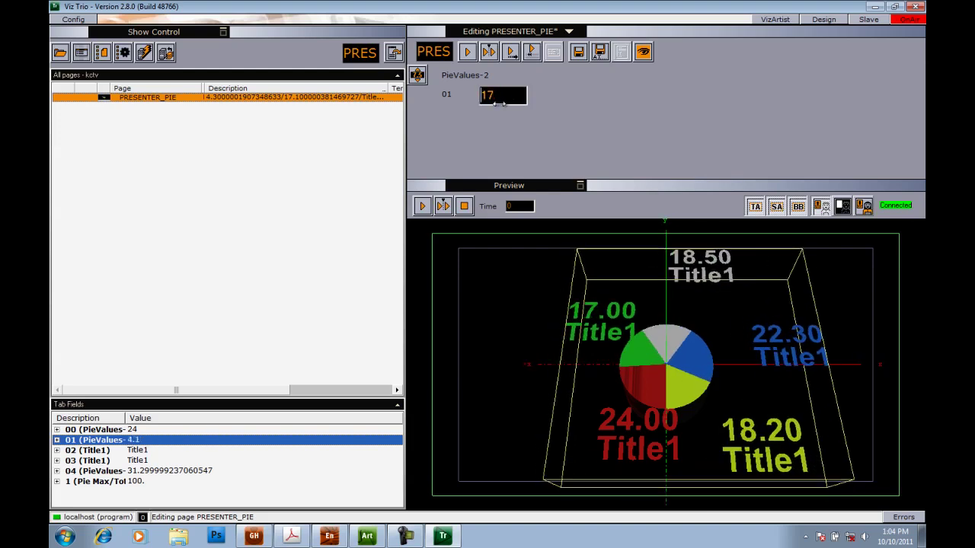
key(Return)
key(Tab)
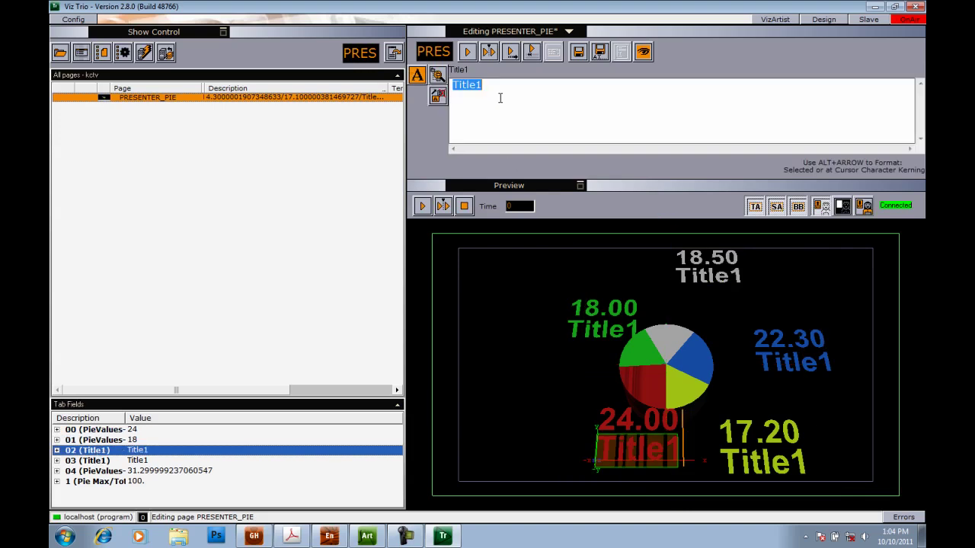
text(GDP)
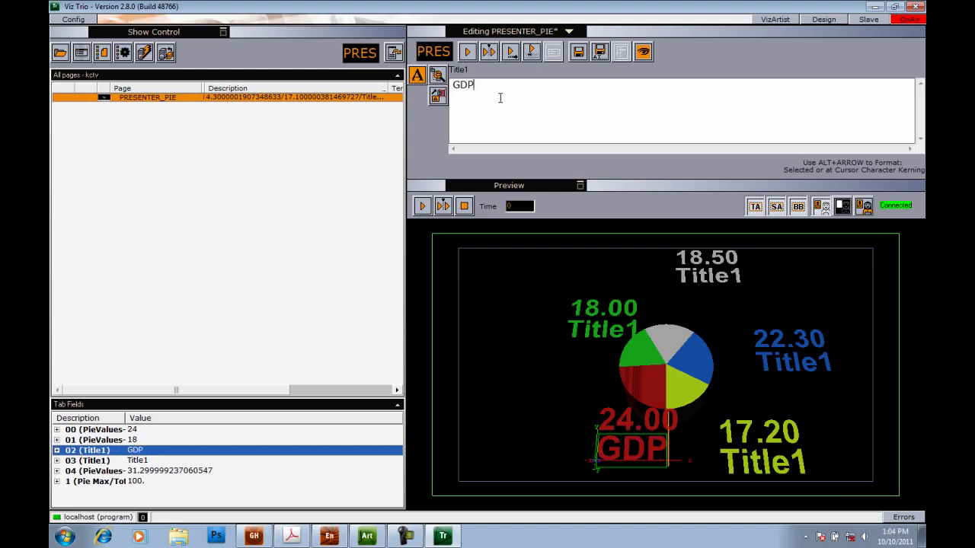
click(93, 463)
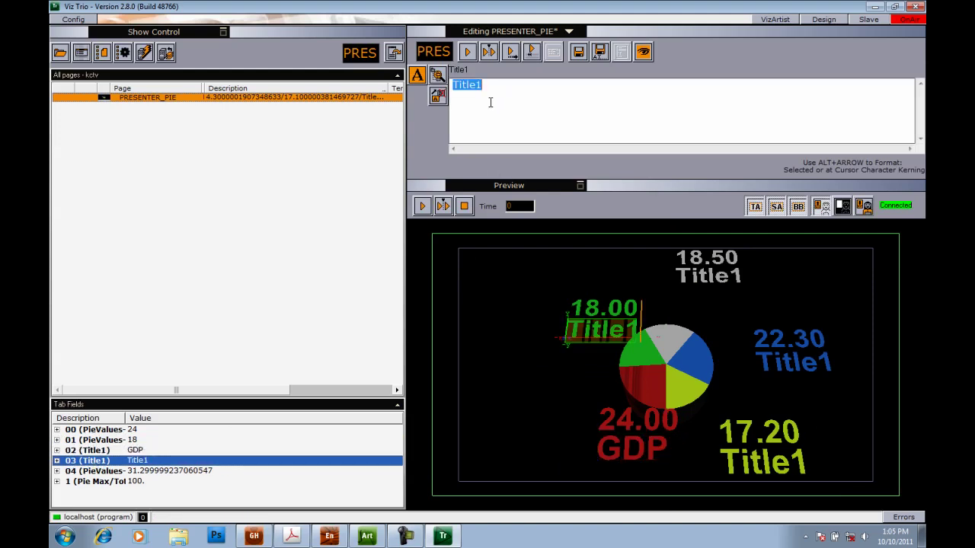